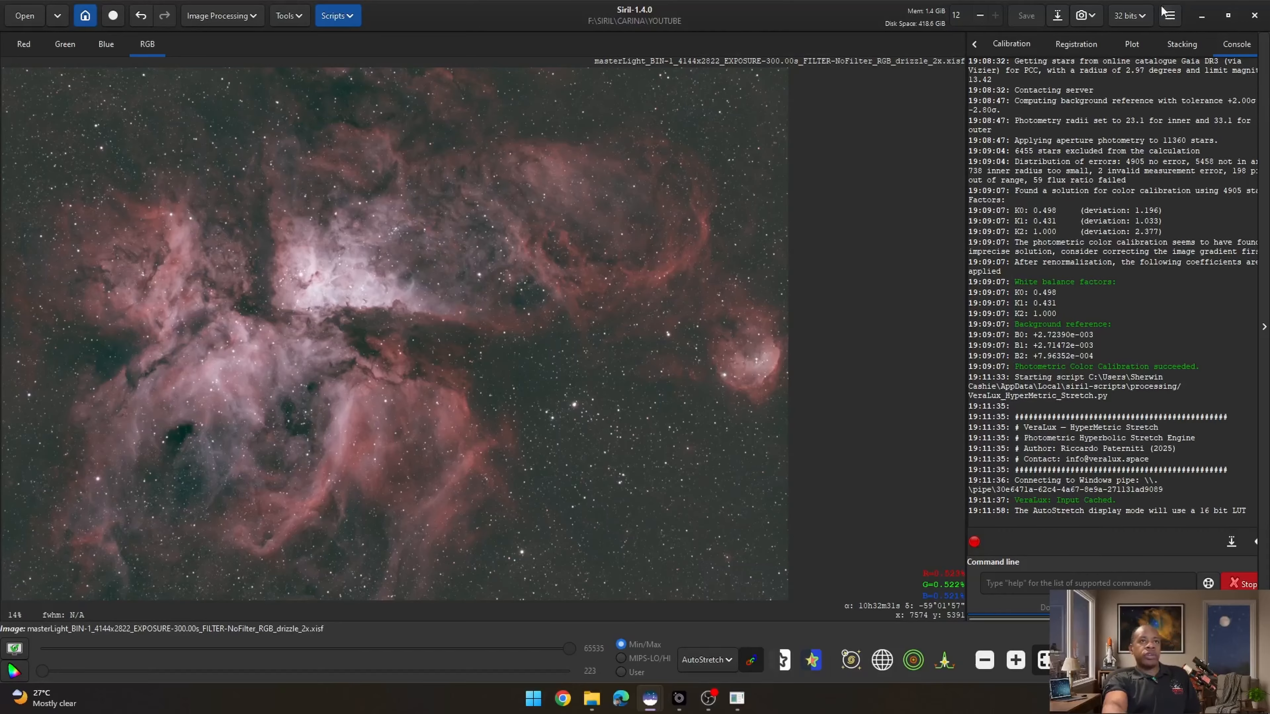
Step: Open the script settings in Preferences and filter the online repository's script list by "ver"
left_click(1176, 20)
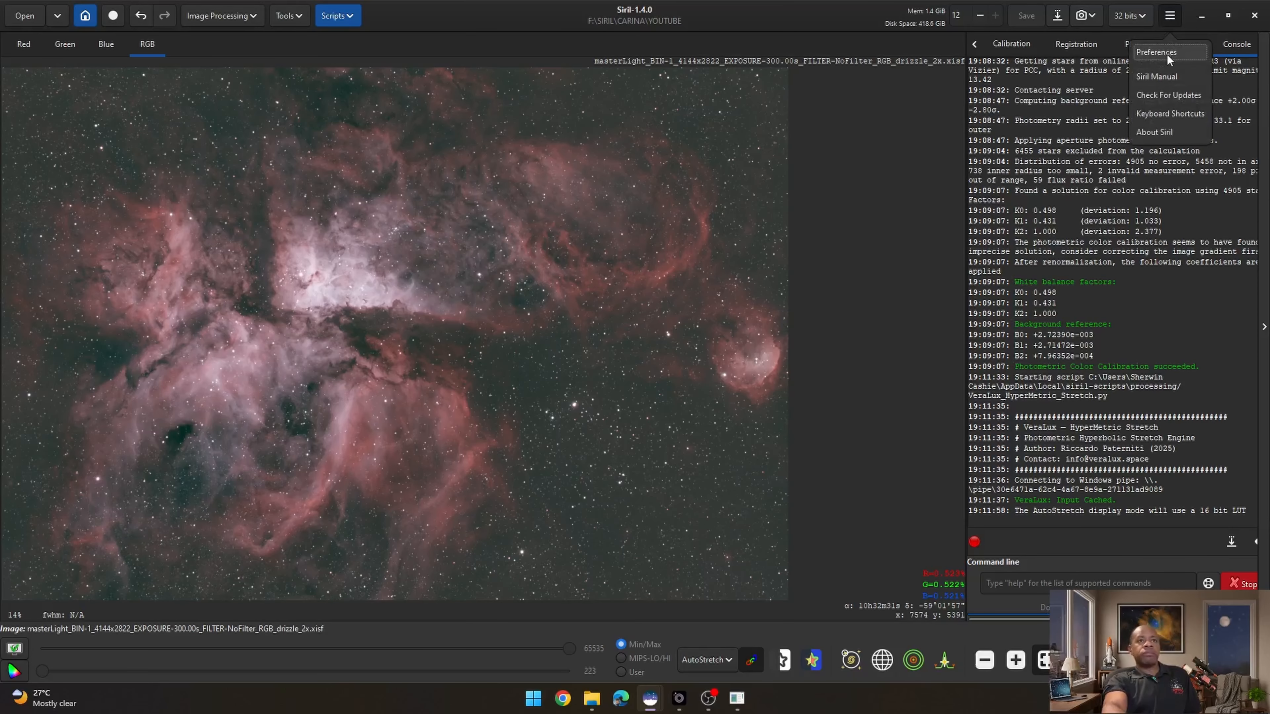
left_click(1163, 51)
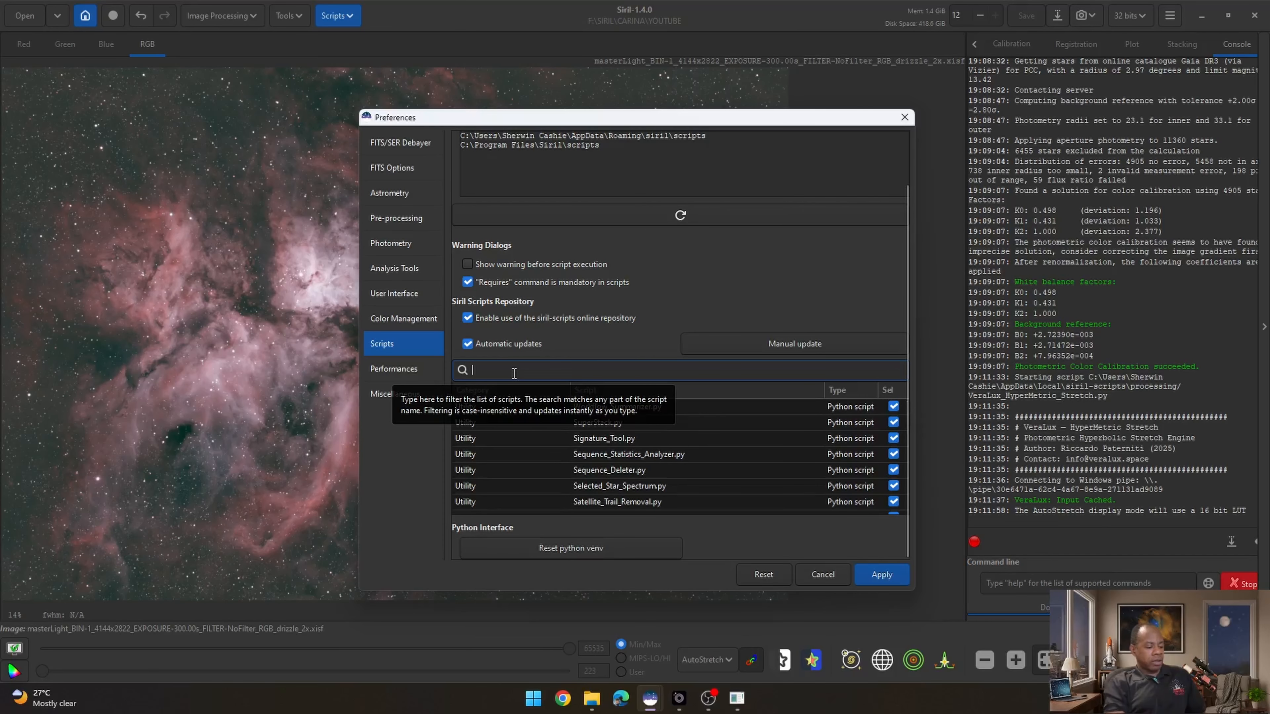
type("ver")
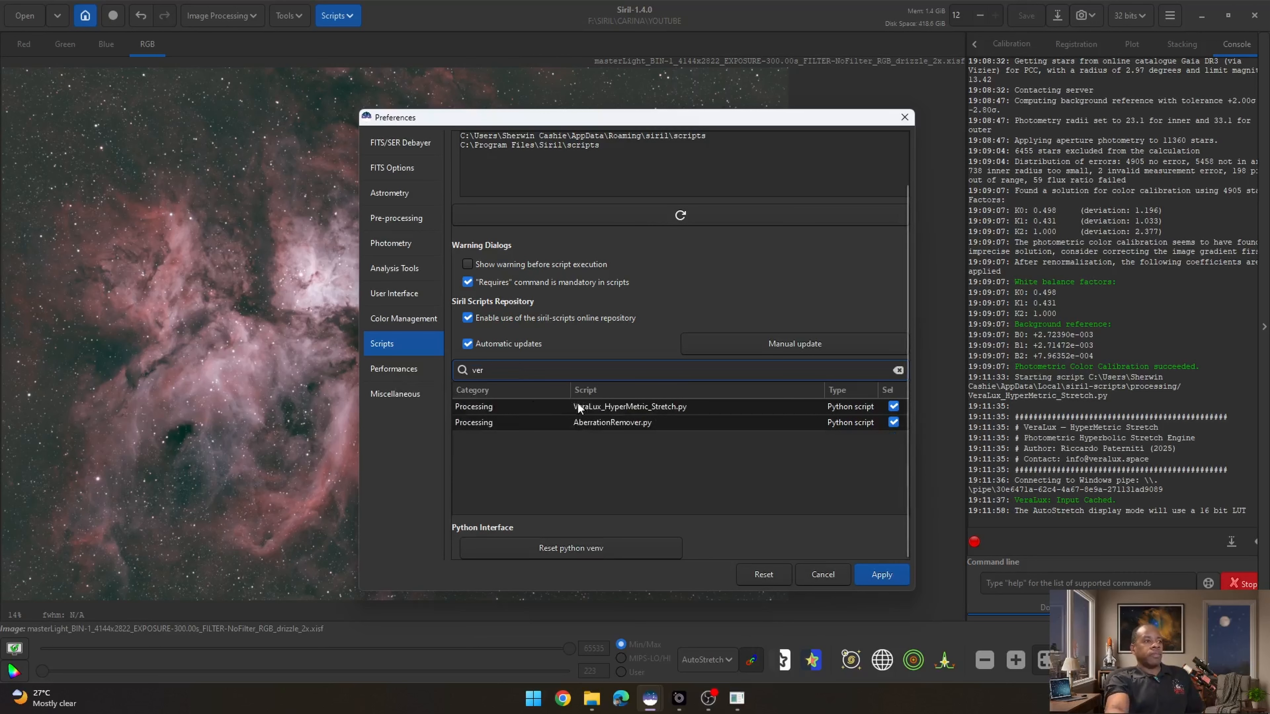
Step: Browse the unfiltered script list, filter it by "hype" to check the VeraLux script, and close Preferences
key("BackSpace")
key("BackSpace")
key("BackSpace")
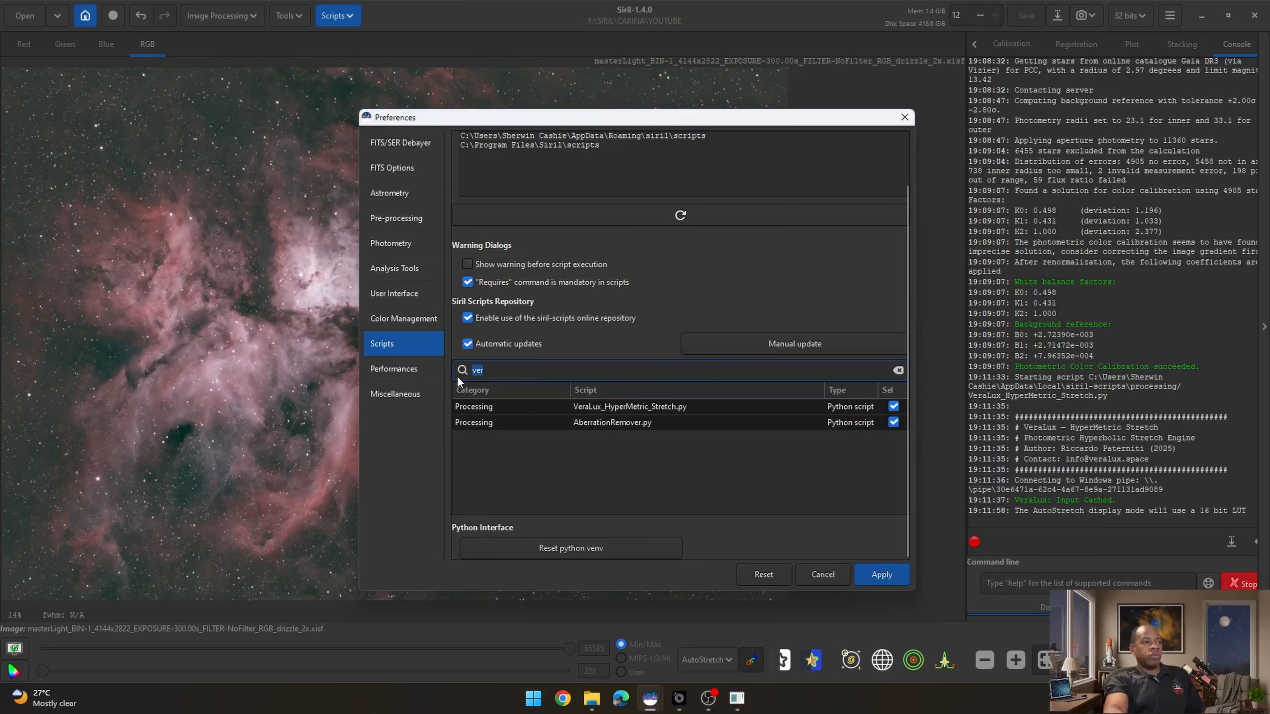
scroll(703, 468, "down", 5)
scroll(610, 477, "down", 10)
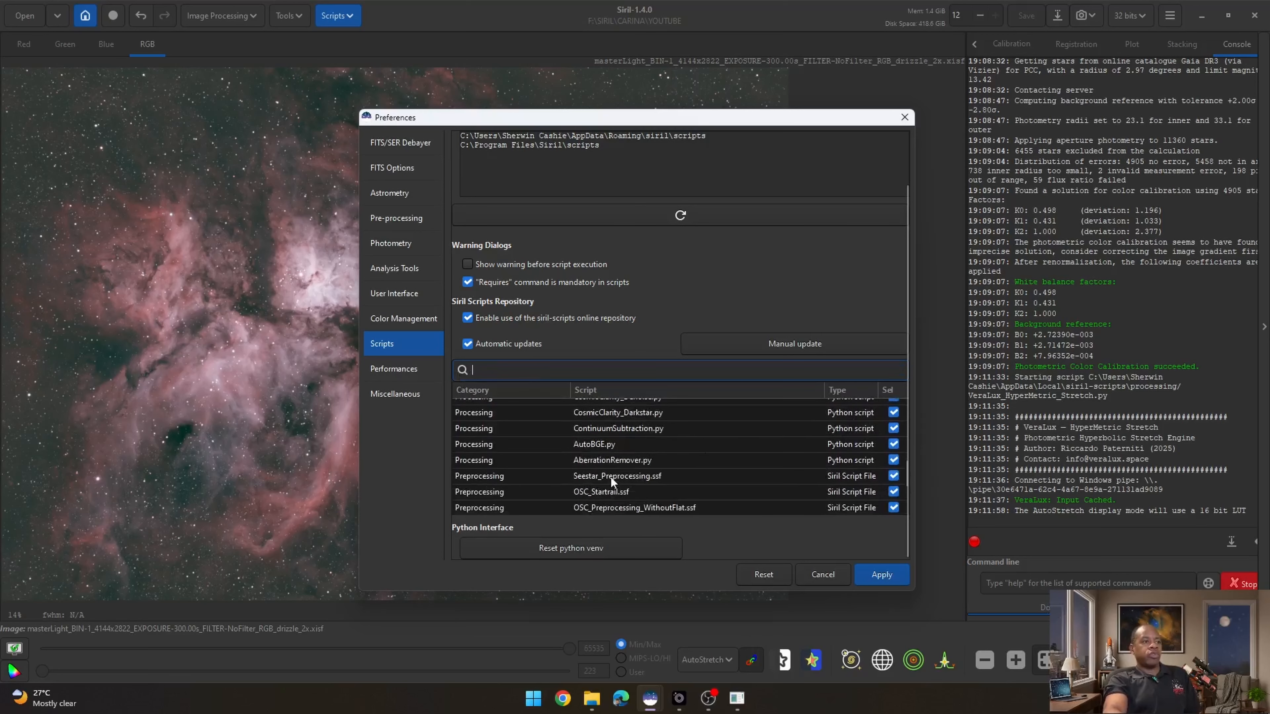
type("hype")
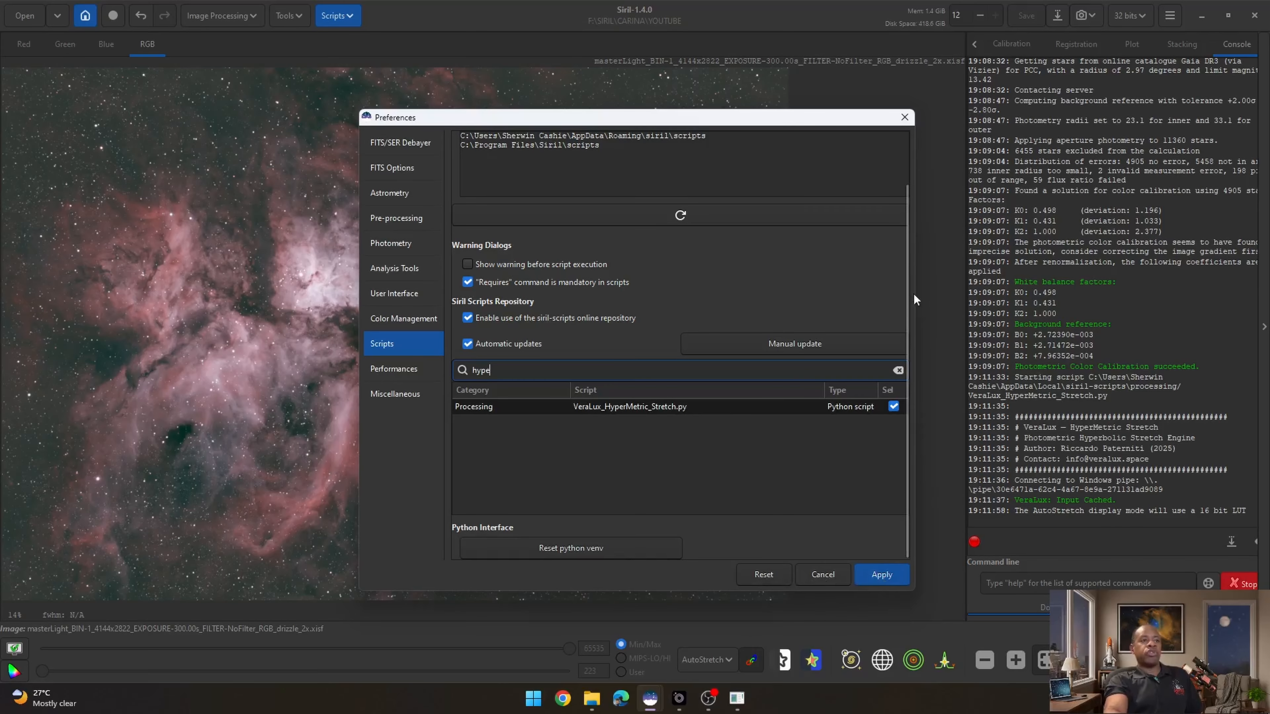
left_click(904, 118)
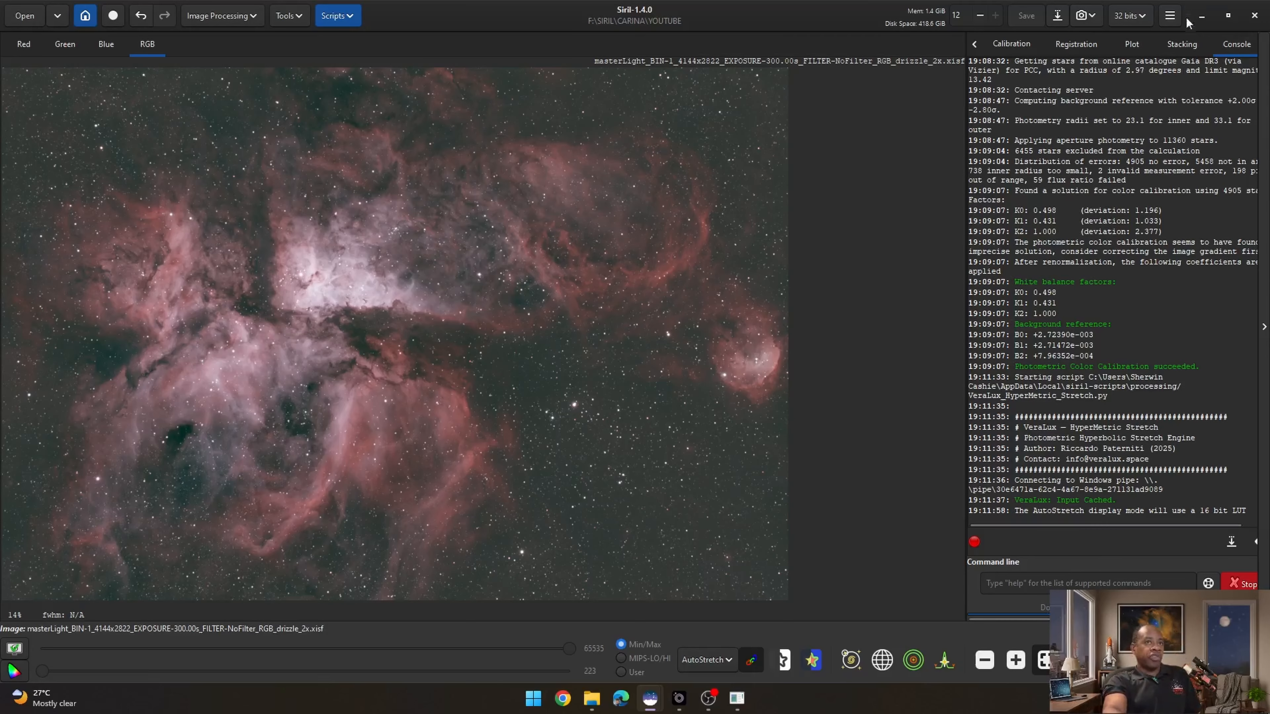
Step: Reopen Preferences, clear the script filter and examine the script storage paths, especially the user's Siril scripts folder
left_click(1170, 18)
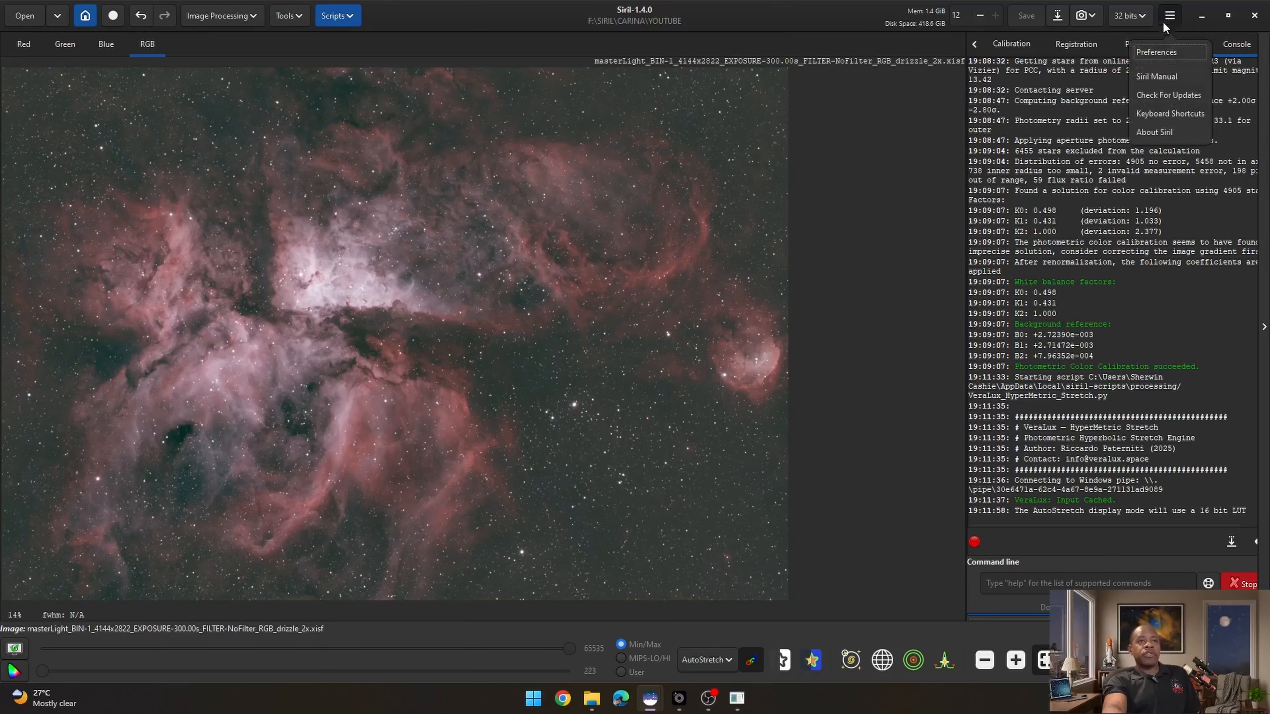
left_click(1155, 55)
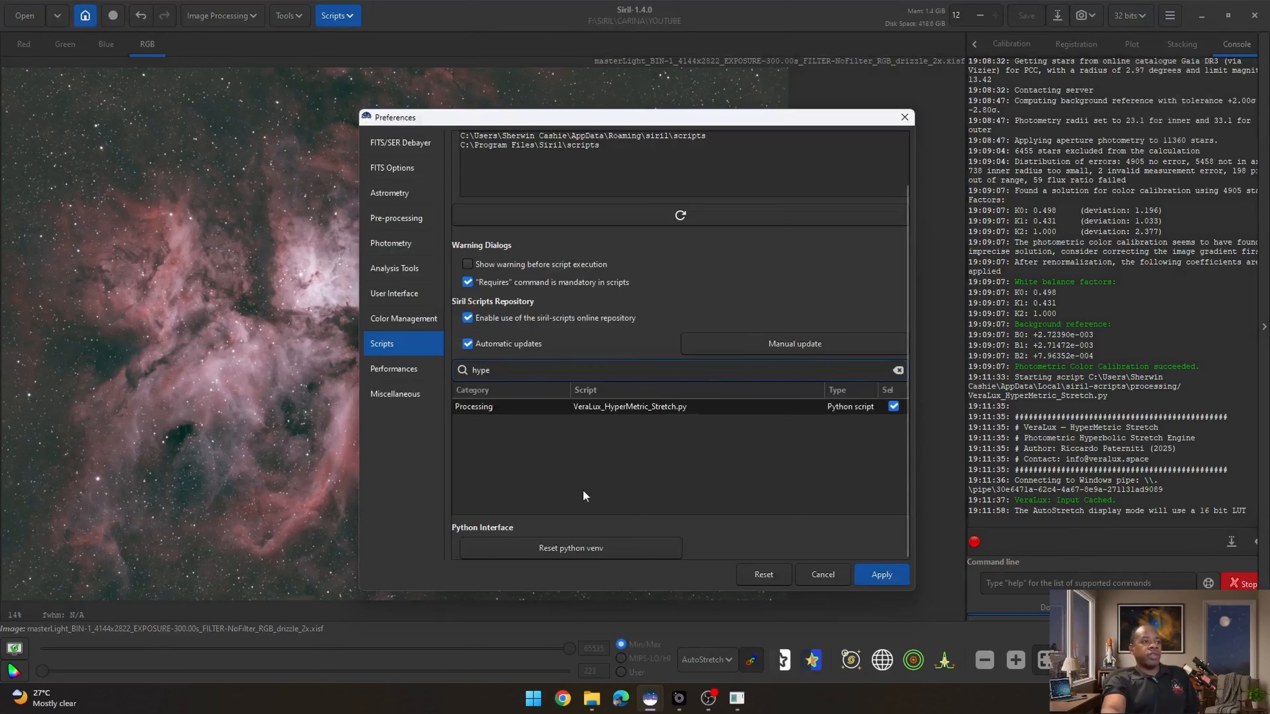
key("BackSpace")
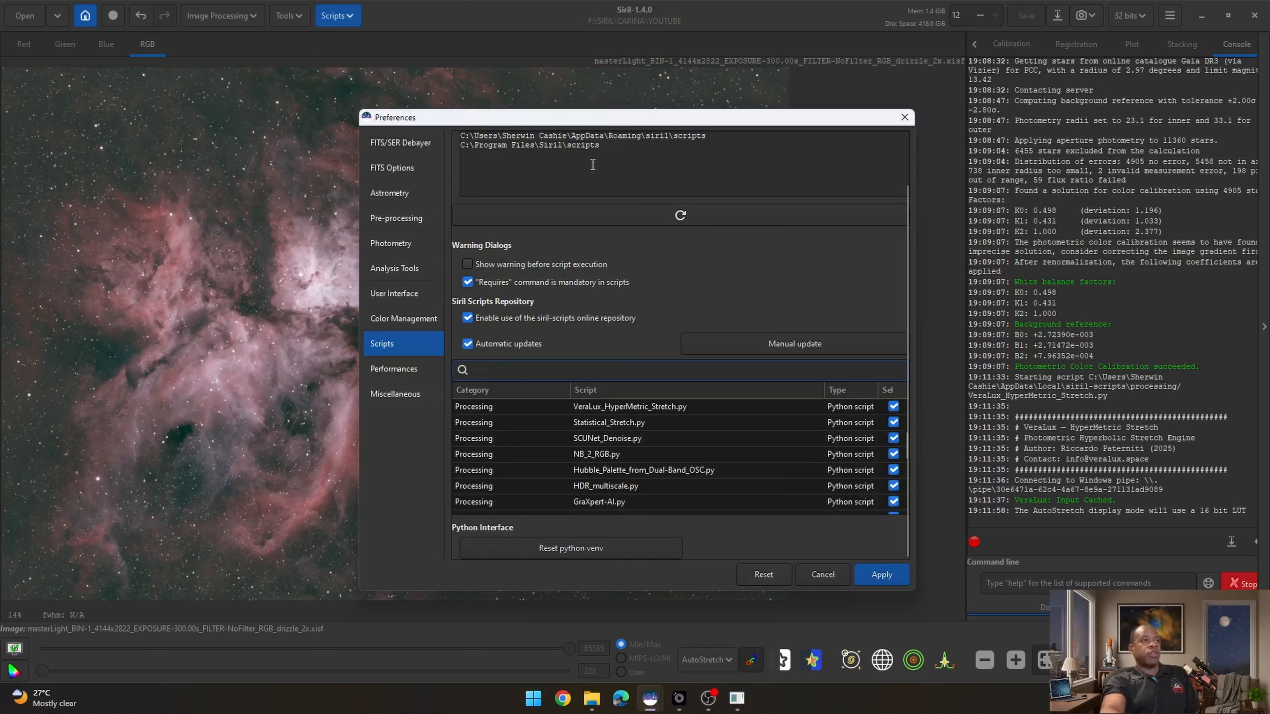
left_click_drag(705, 138, 678, 137)
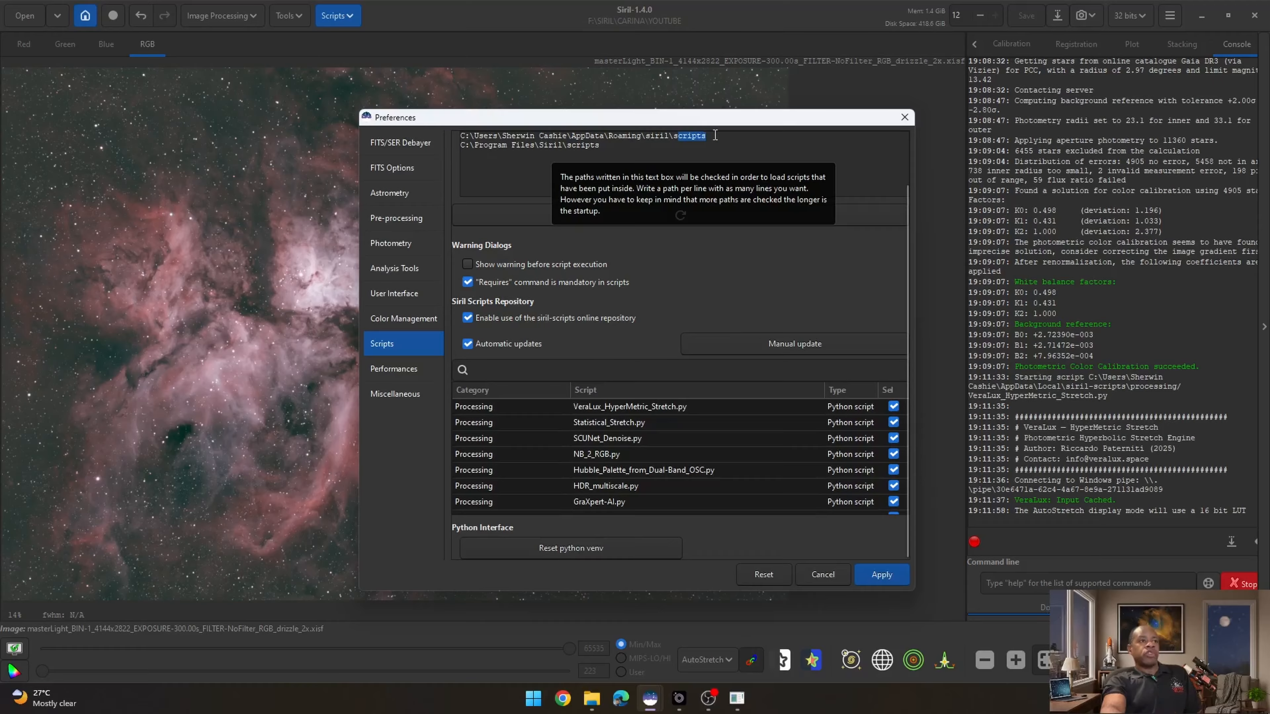
left_click_drag(712, 135, 683, 136)
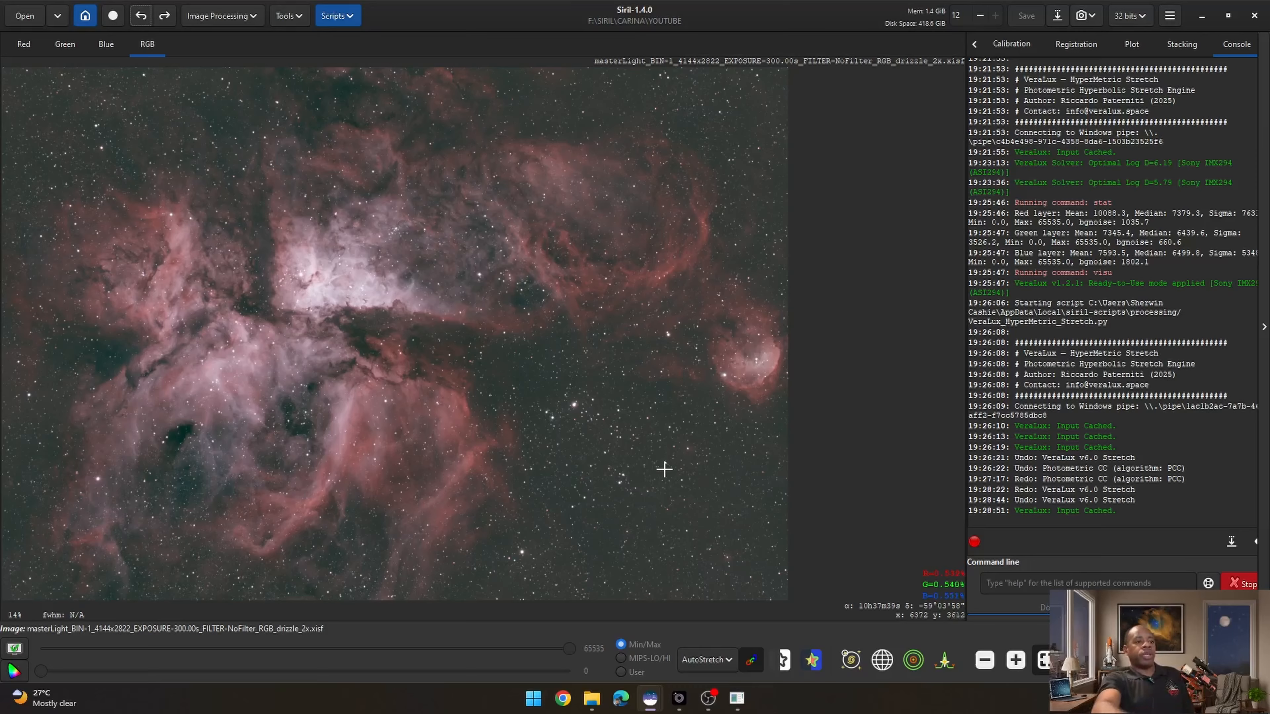
Step: Set the image display mode to Linear and launch the VeraLux_HyperMetric_Stretch.py processing script
left_click(723, 663)
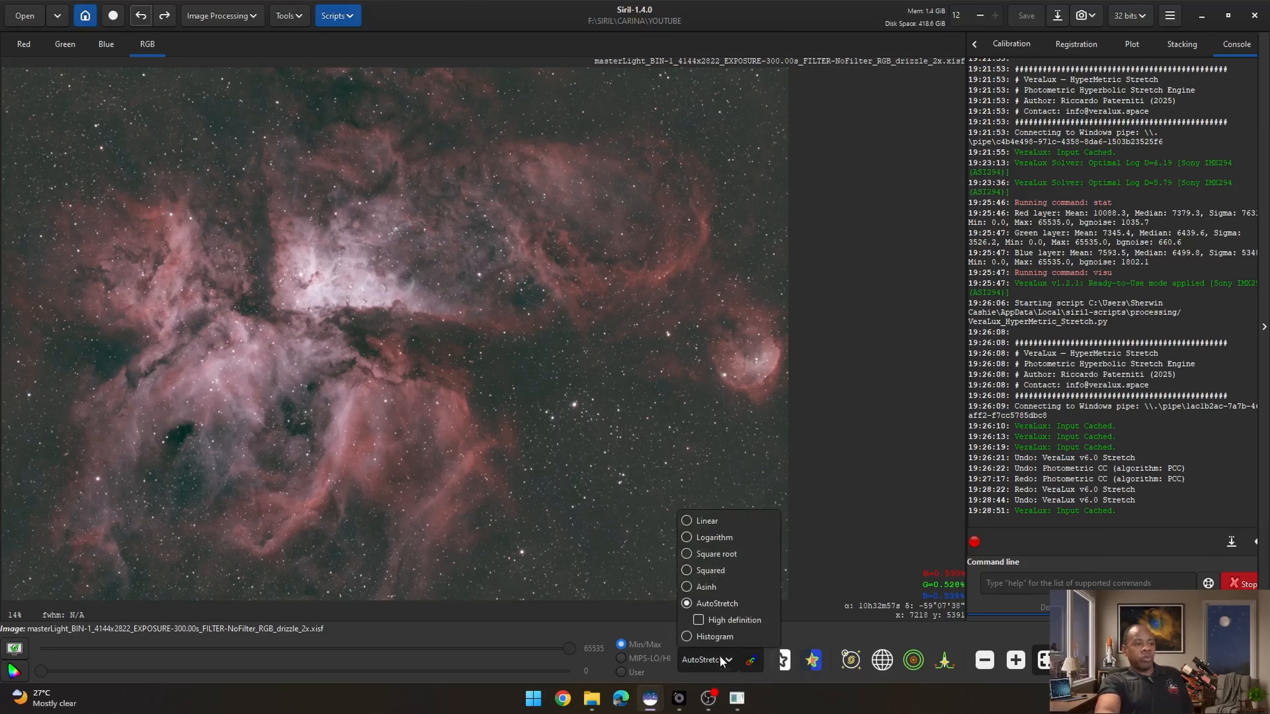
left_click(688, 521)
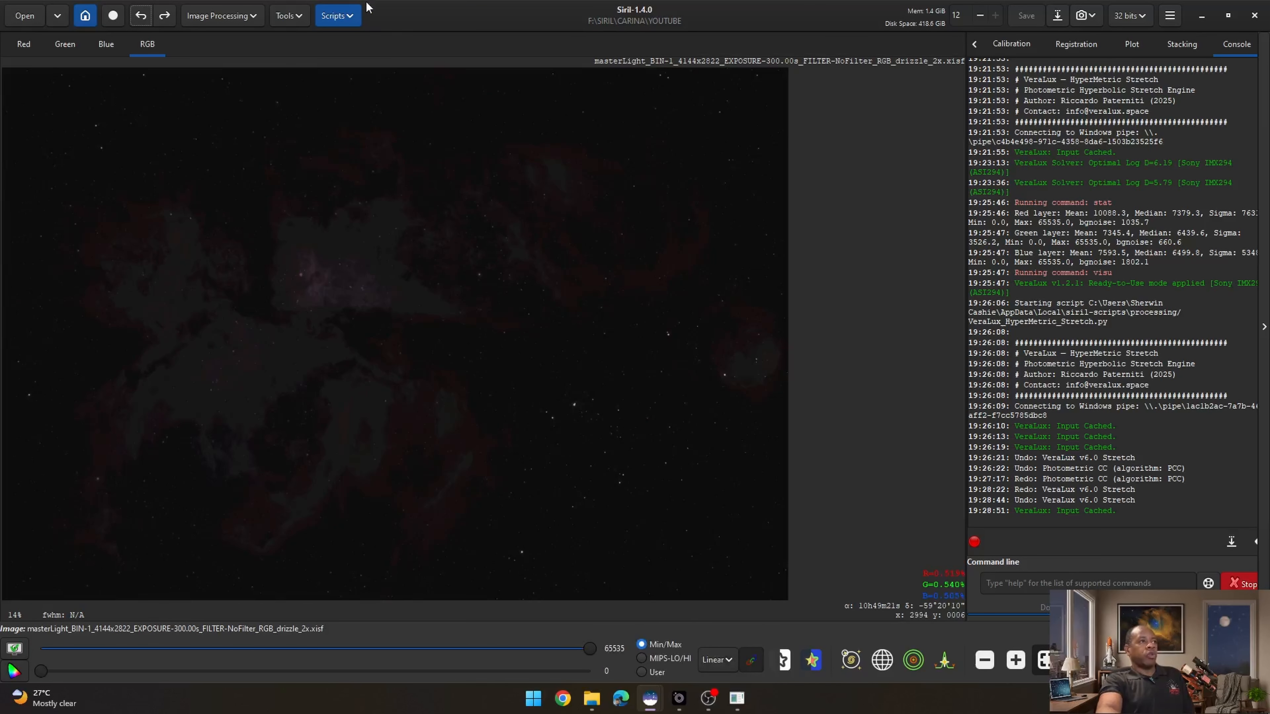
left_click(350, 16)
mouse_move(372, 59)
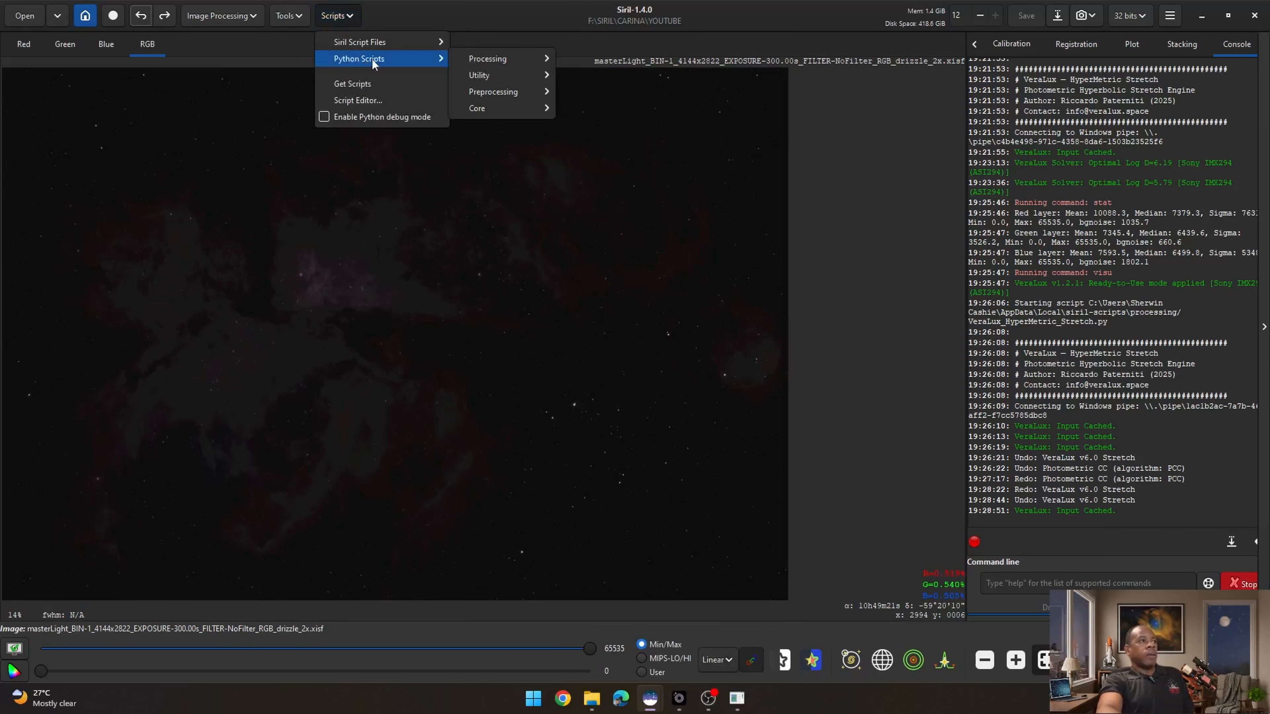
mouse_move(529, 61)
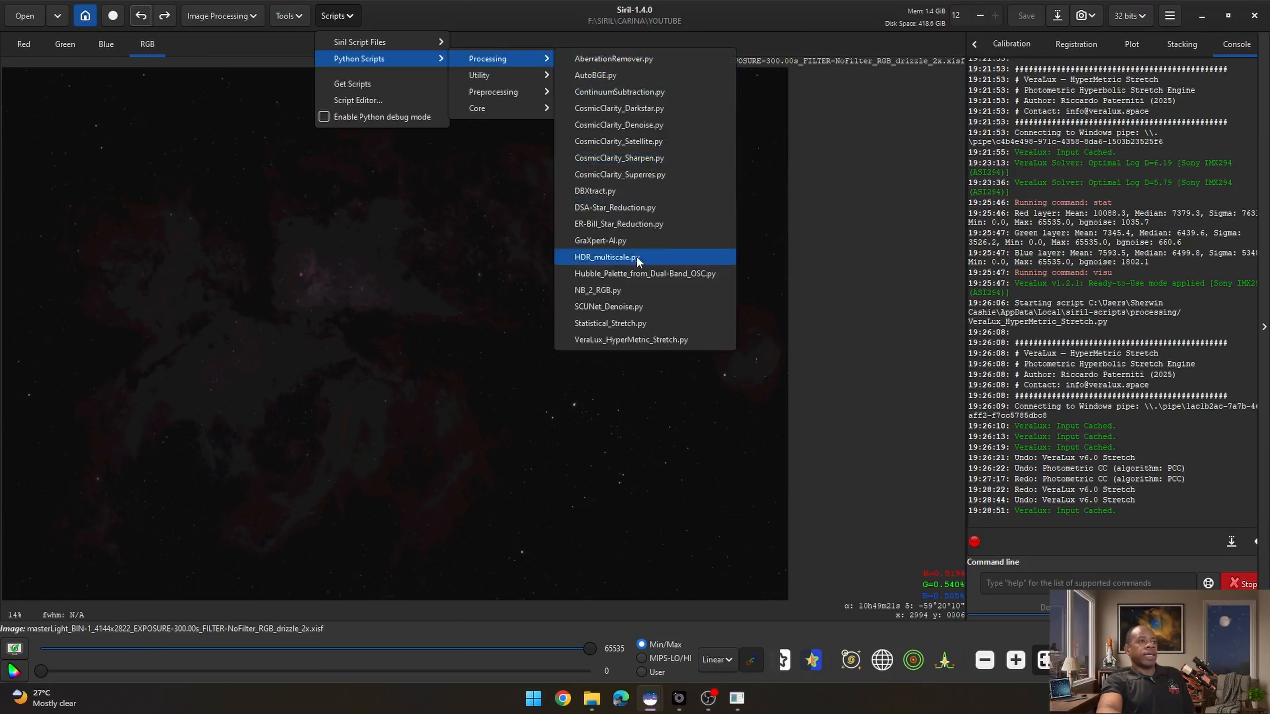
left_click(643, 341)
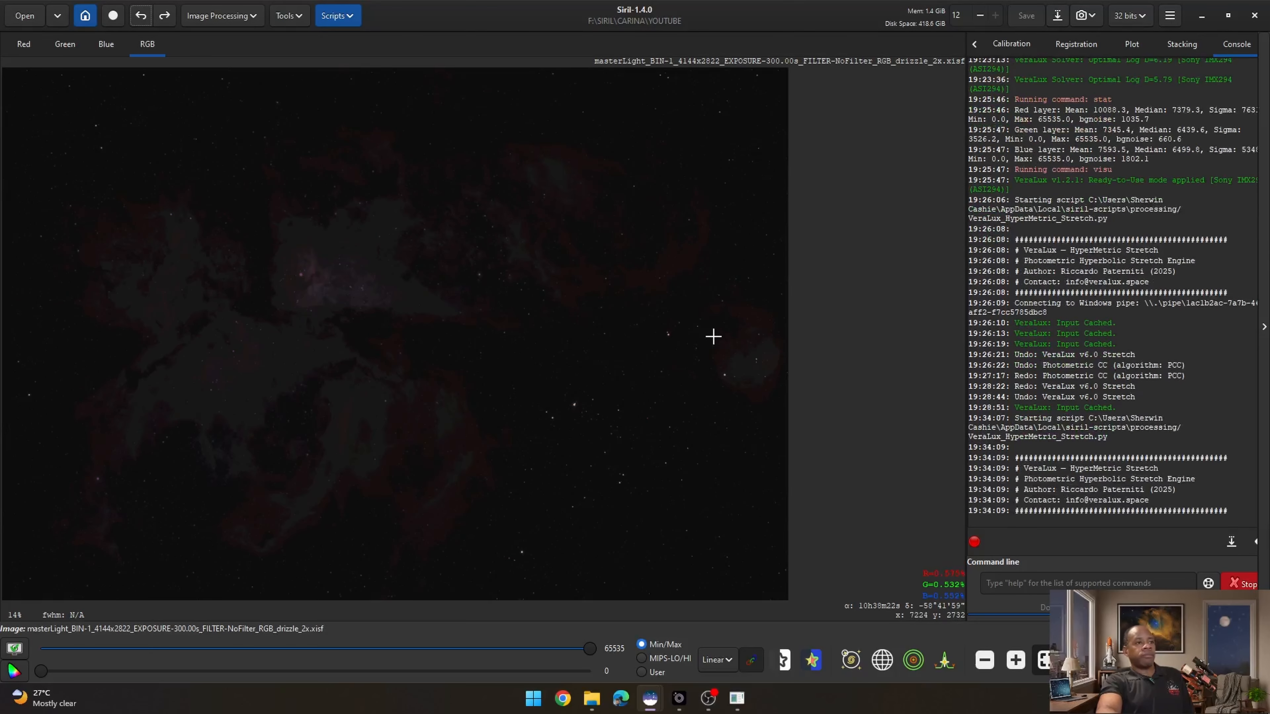
left_click_drag(576, 175, 651, 167)
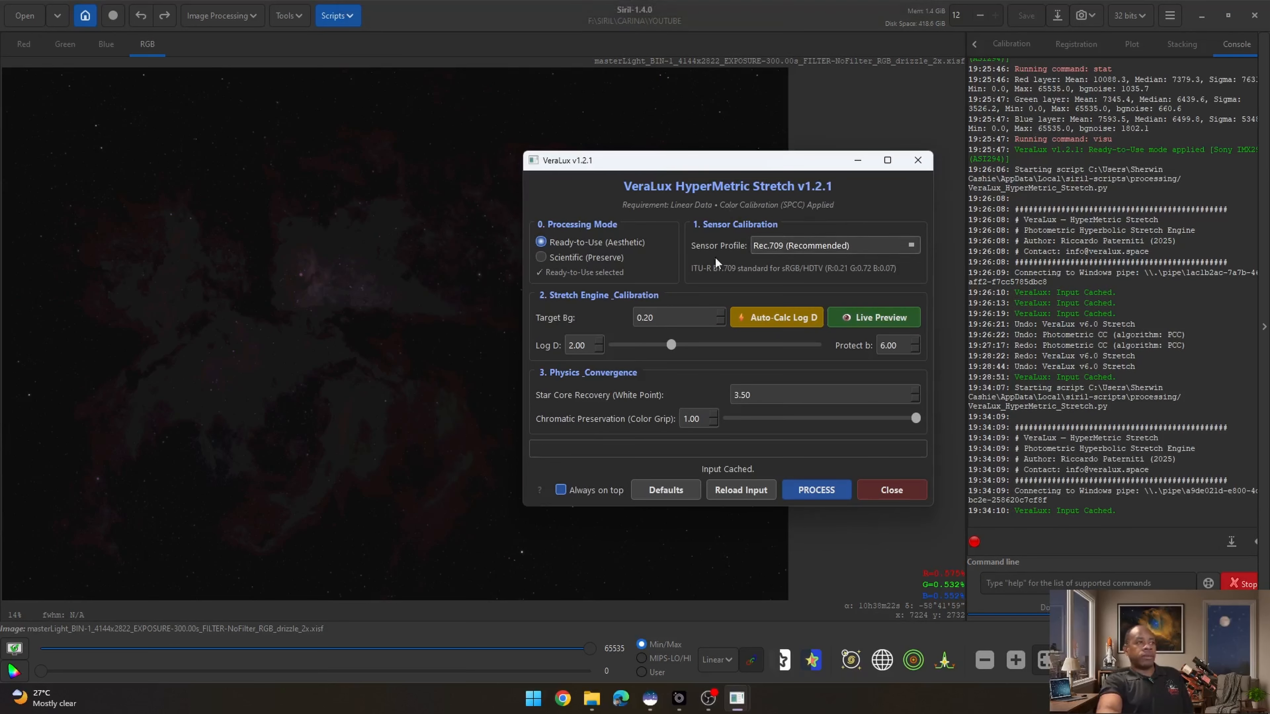
Step: Review the processing mode descriptions and set the sensor profile to Sony IMX294 (ASI294)
mouse_move(555, 240)
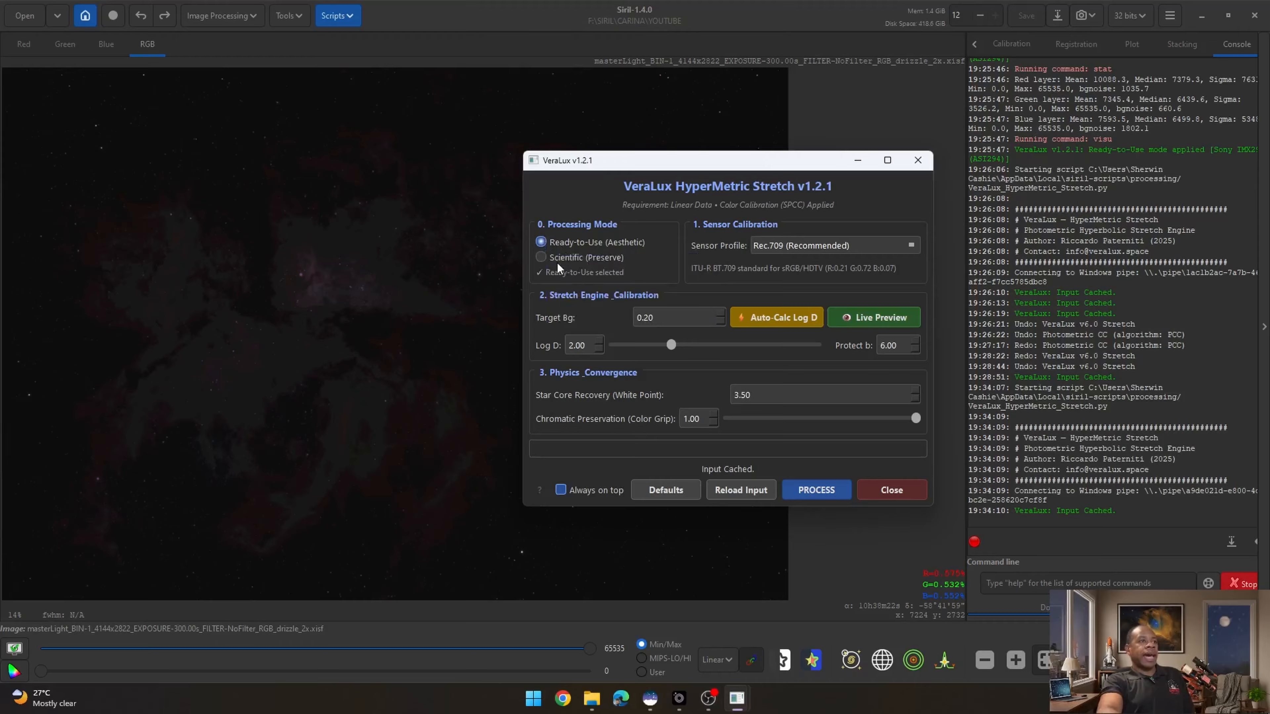
mouse_move(588, 263)
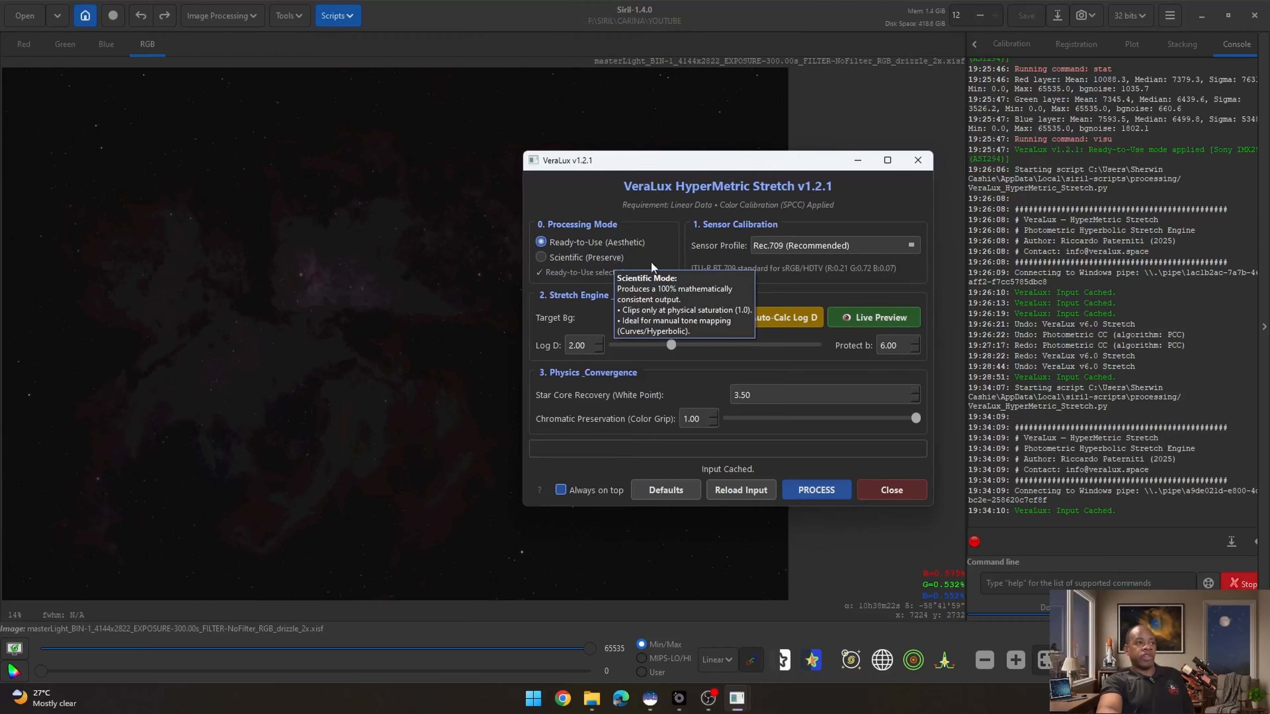
mouse_move(816, 249)
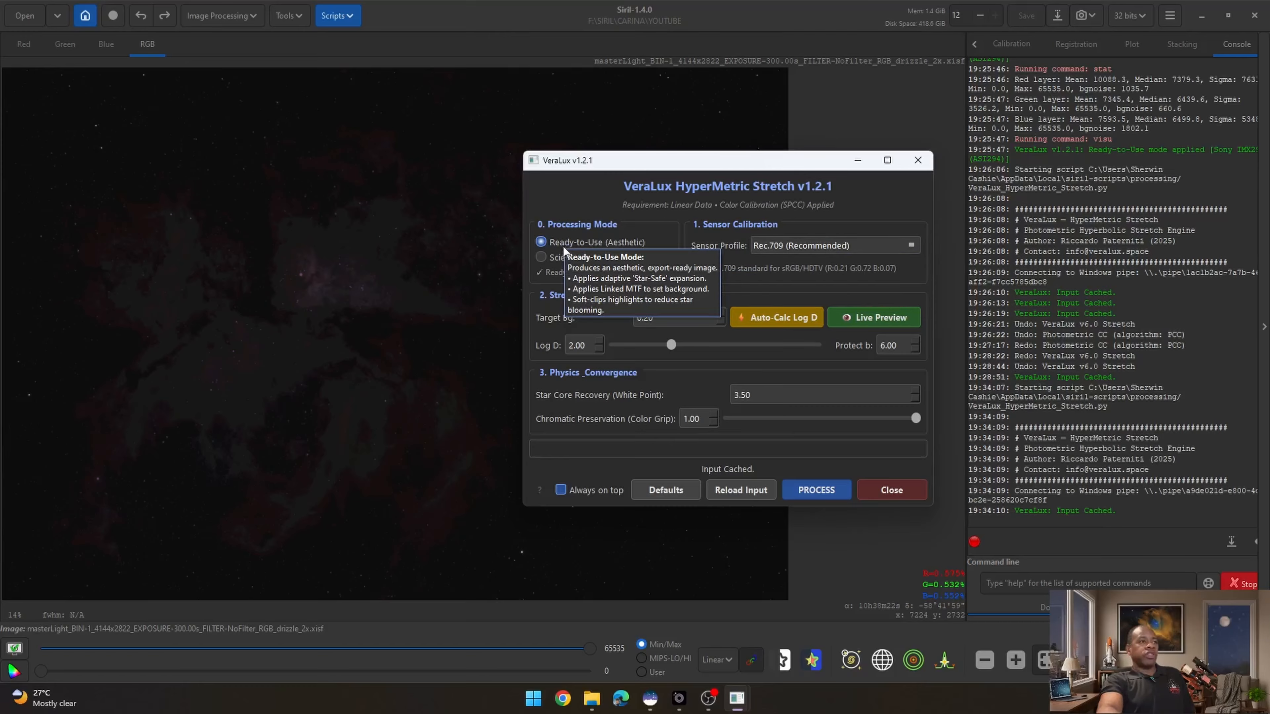
left_click(806, 246)
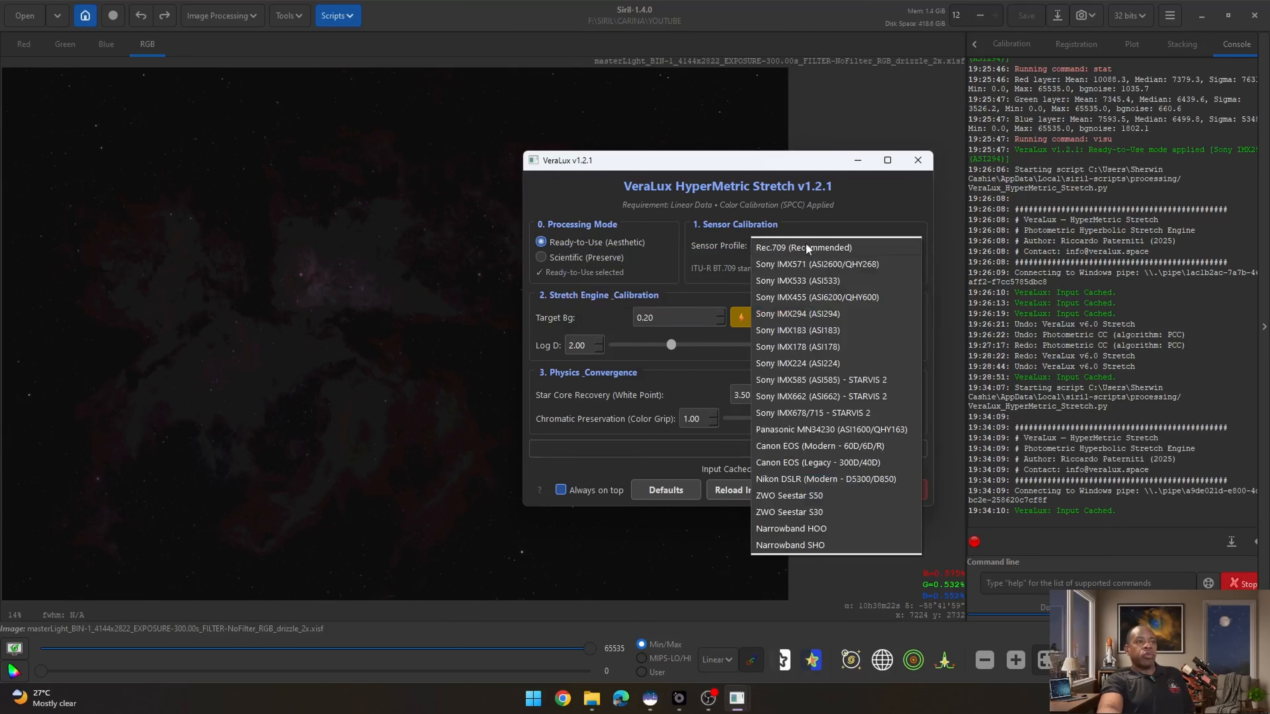
left_click(830, 317)
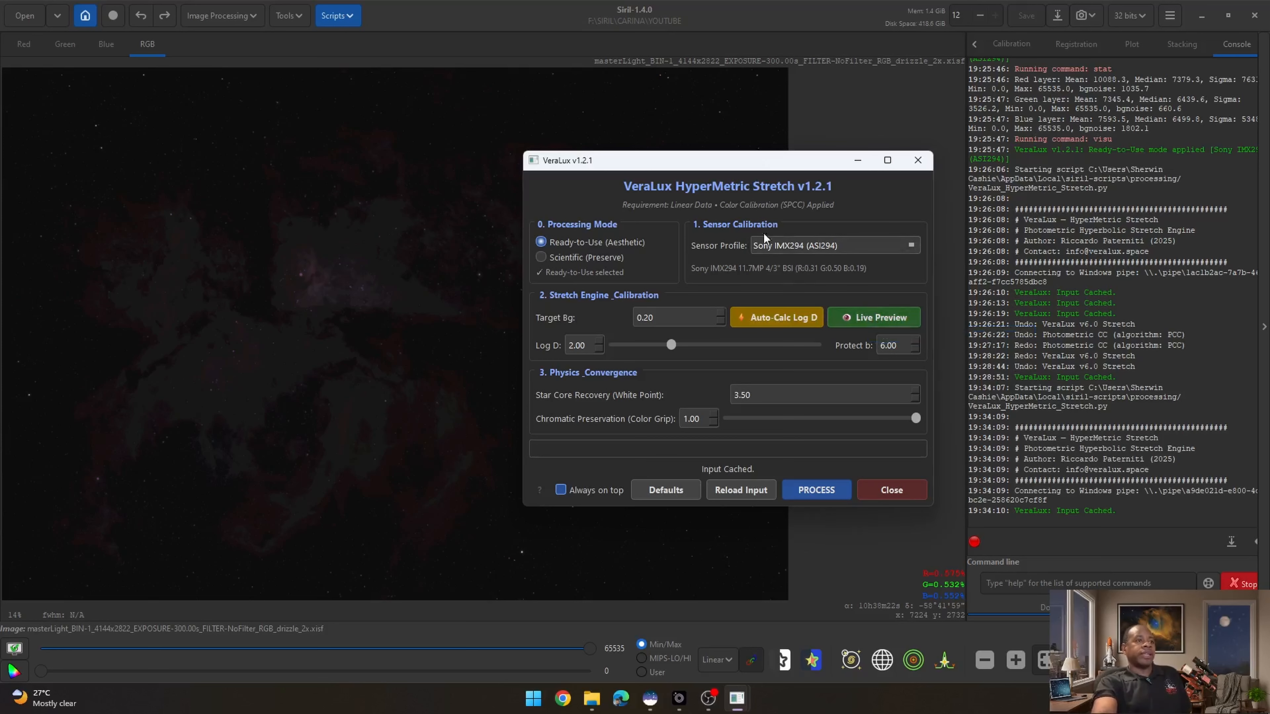
Step: Show the live preview beside the stretch dialog and fit the image to the preview window
left_click(867, 316)
left_click_drag(709, 128, 376, 125)
left_click_drag(610, 160, 737, 164)
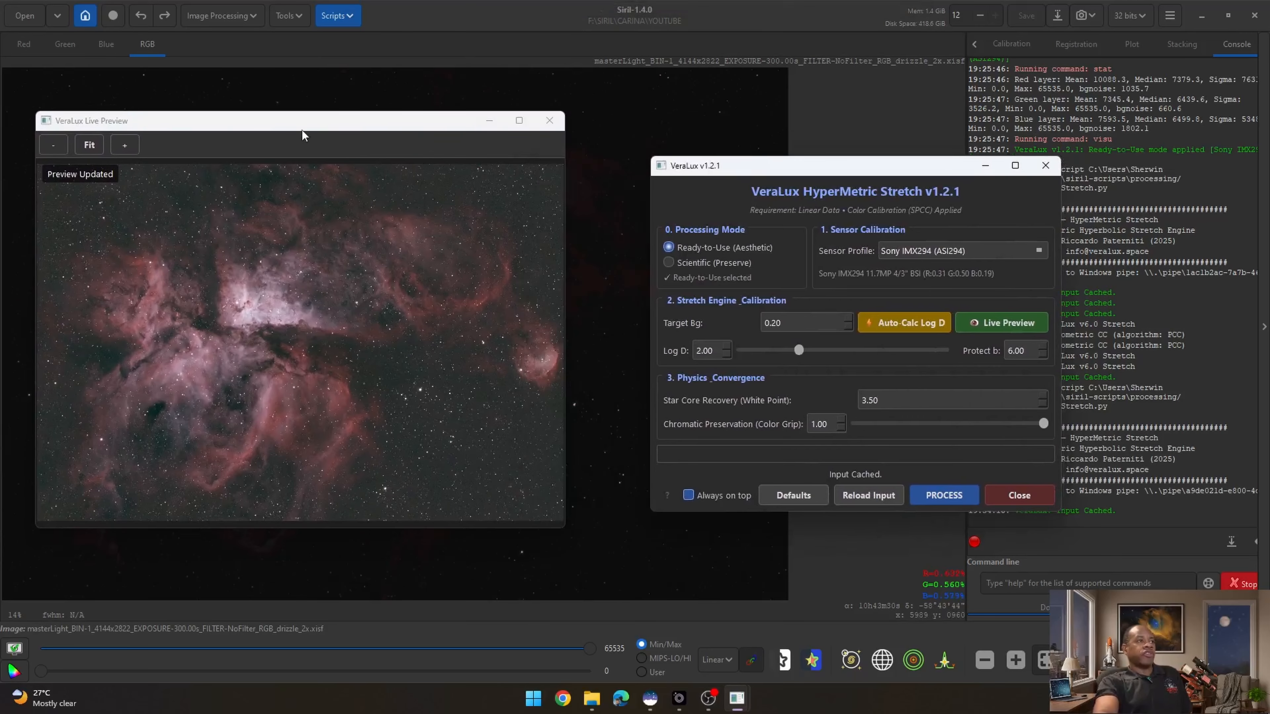
left_click_drag(302, 130, 367, 148)
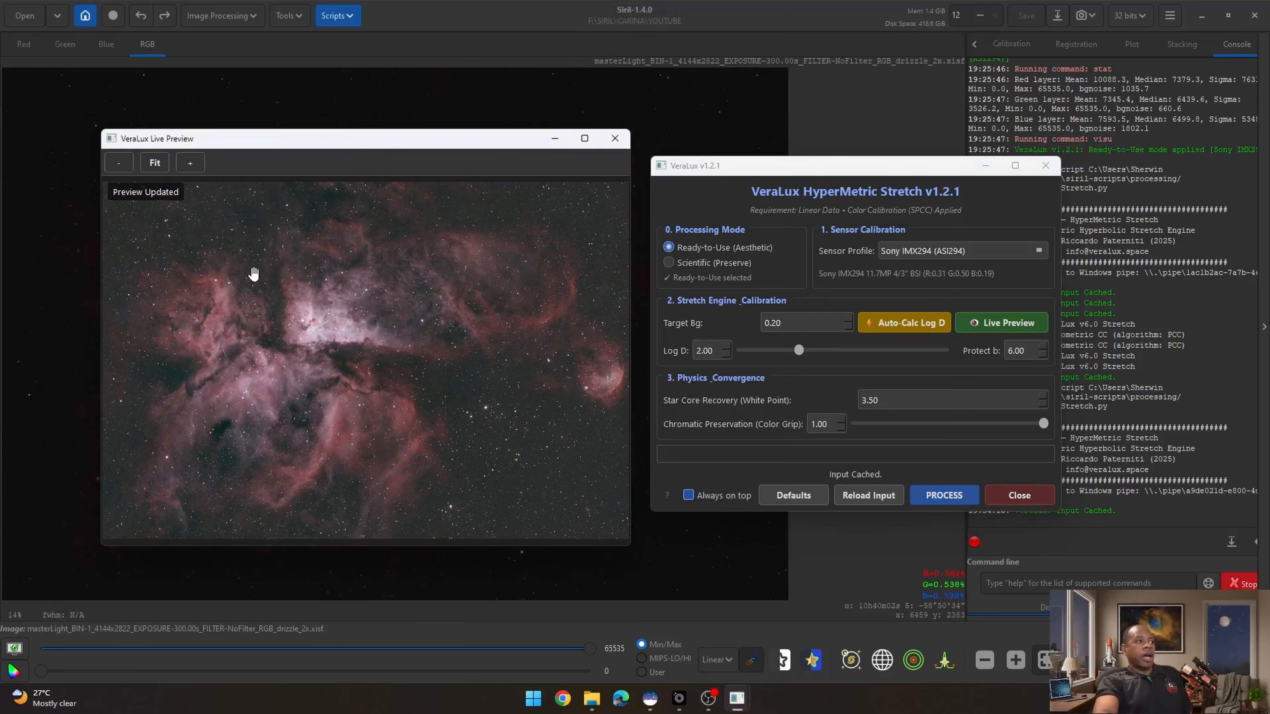
scroll(255, 280, "down", 1)
scroll(264, 310, "up", 1)
scroll(275, 325, "down", 1)
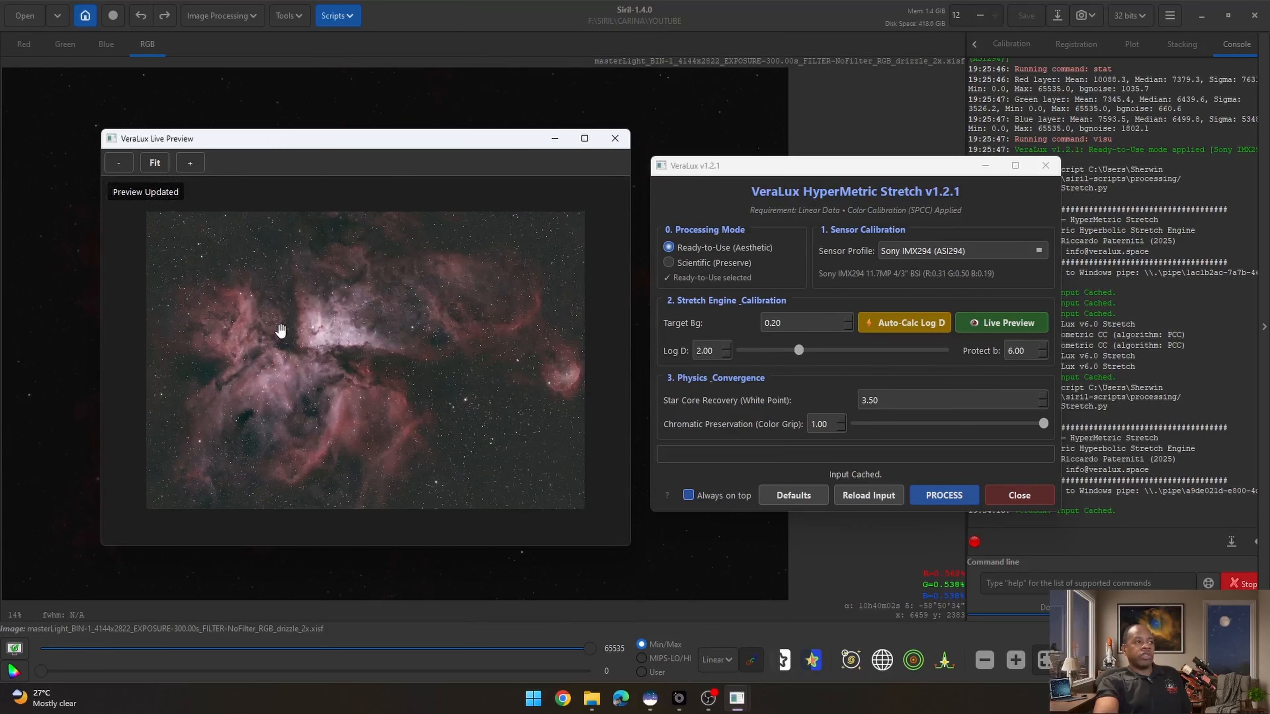
scroll(281, 330, "up", 1)
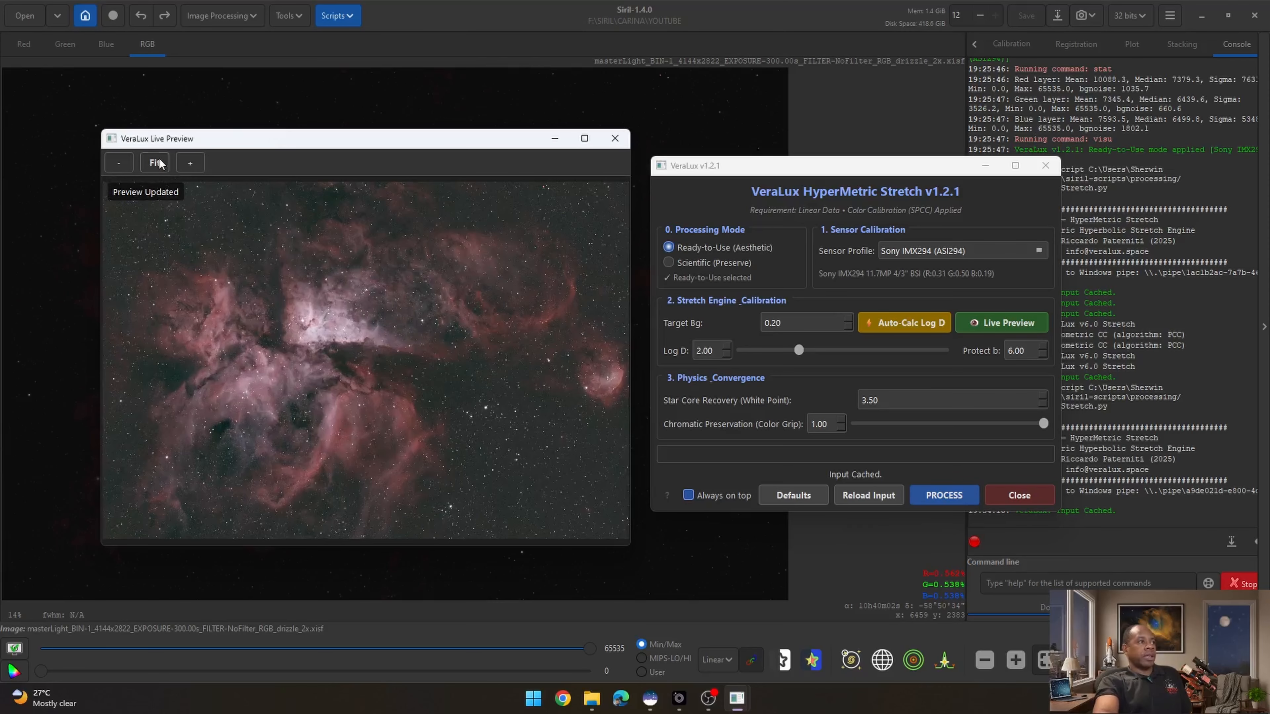
scroll(330, 370, "up", 1)
scroll(230, 261, "down", 2)
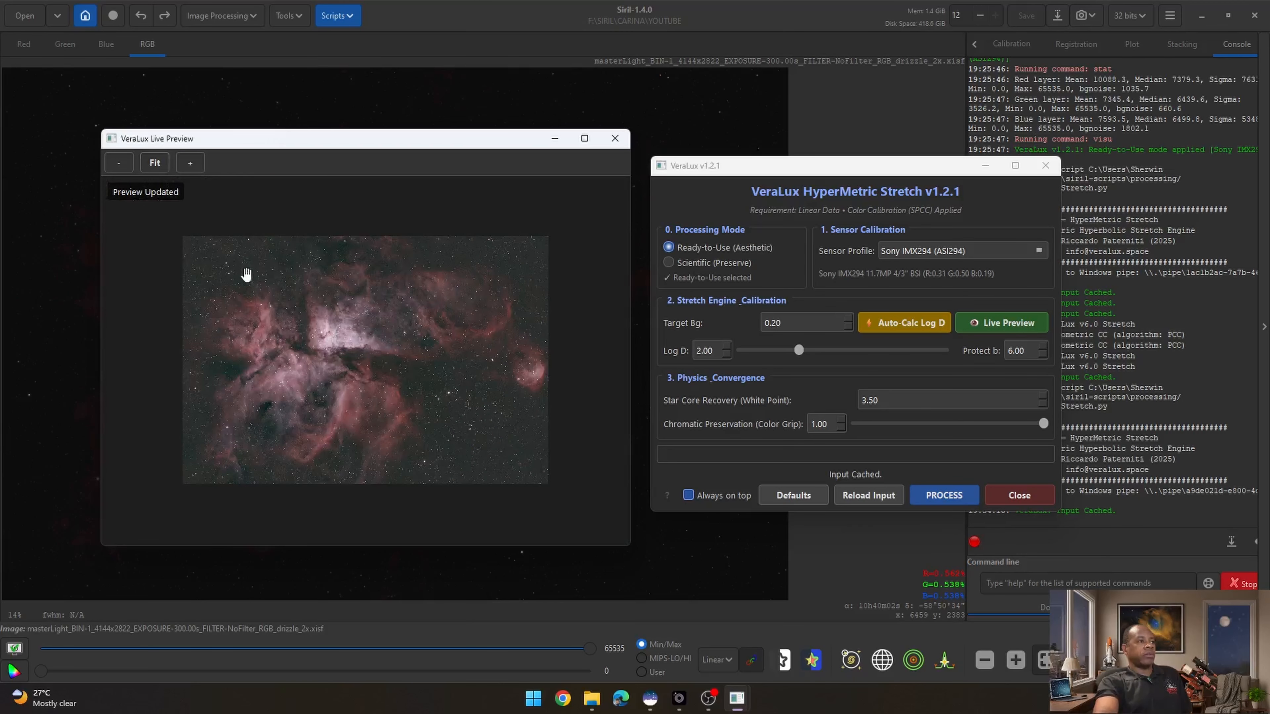
left_click(155, 163)
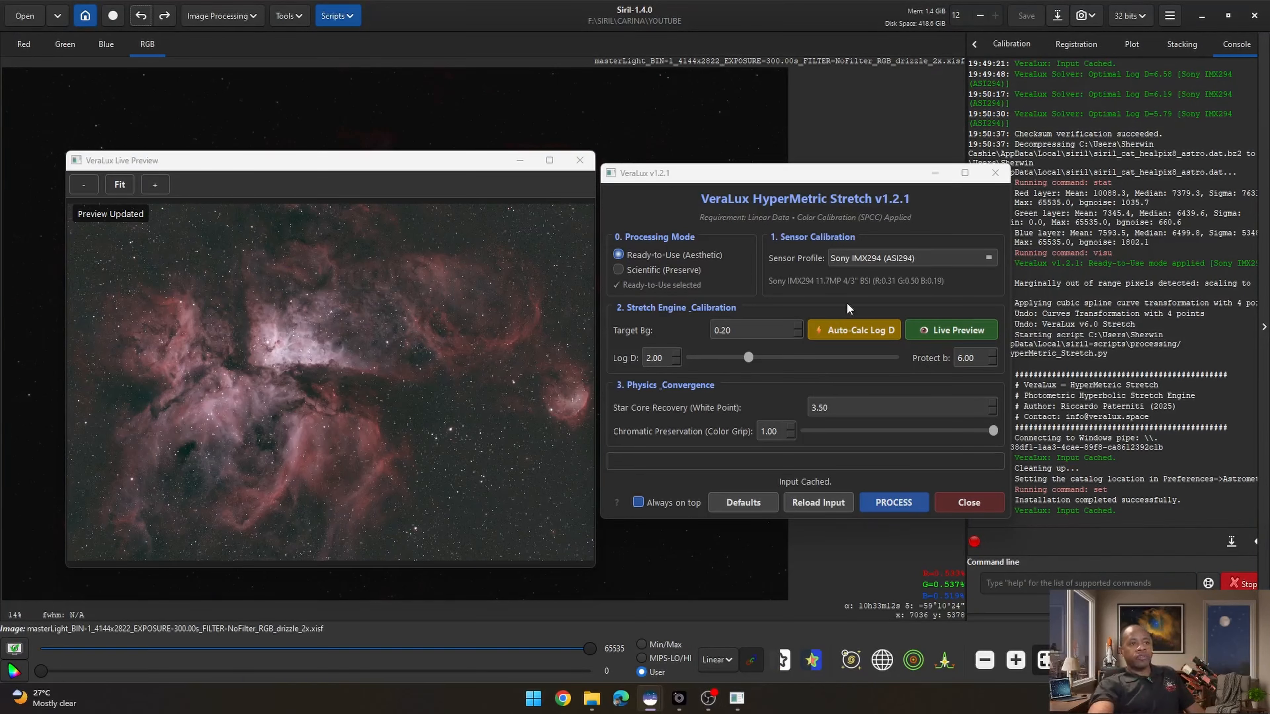
Step: Auto-calculate Log D with the default target background, and recalculate it with the target background set to 0.15
left_click(862, 328)
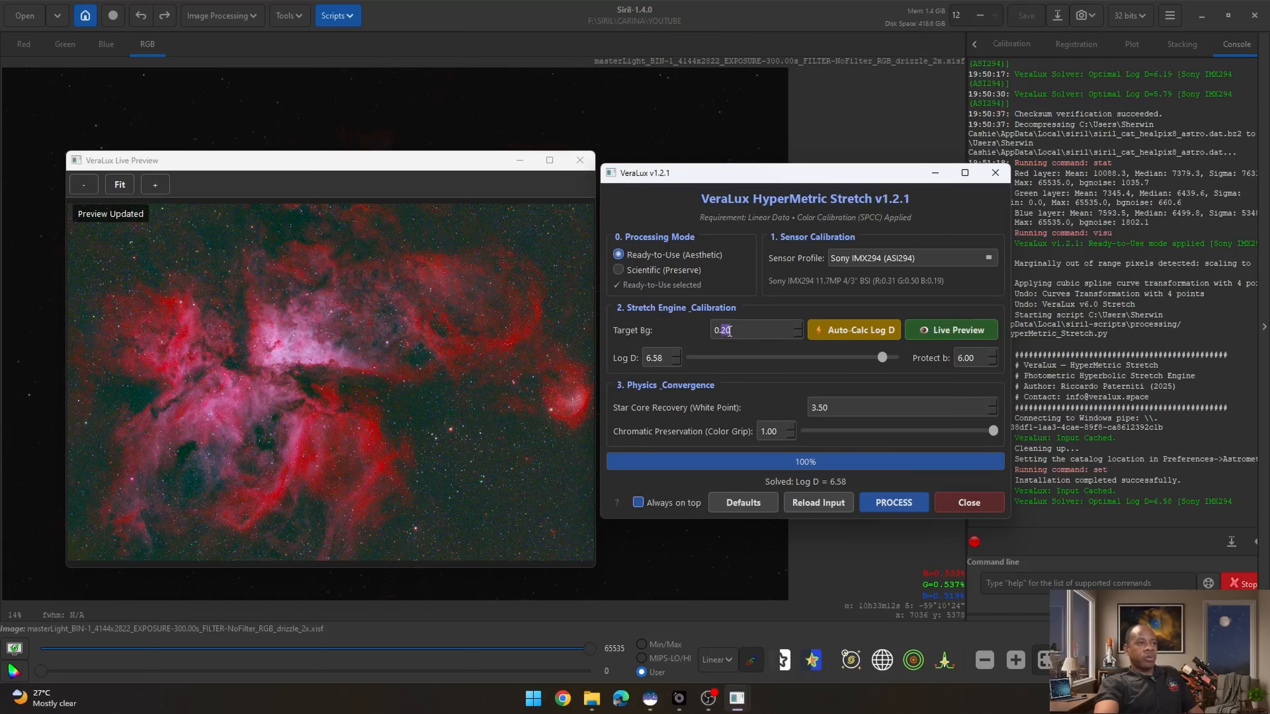
type("1")
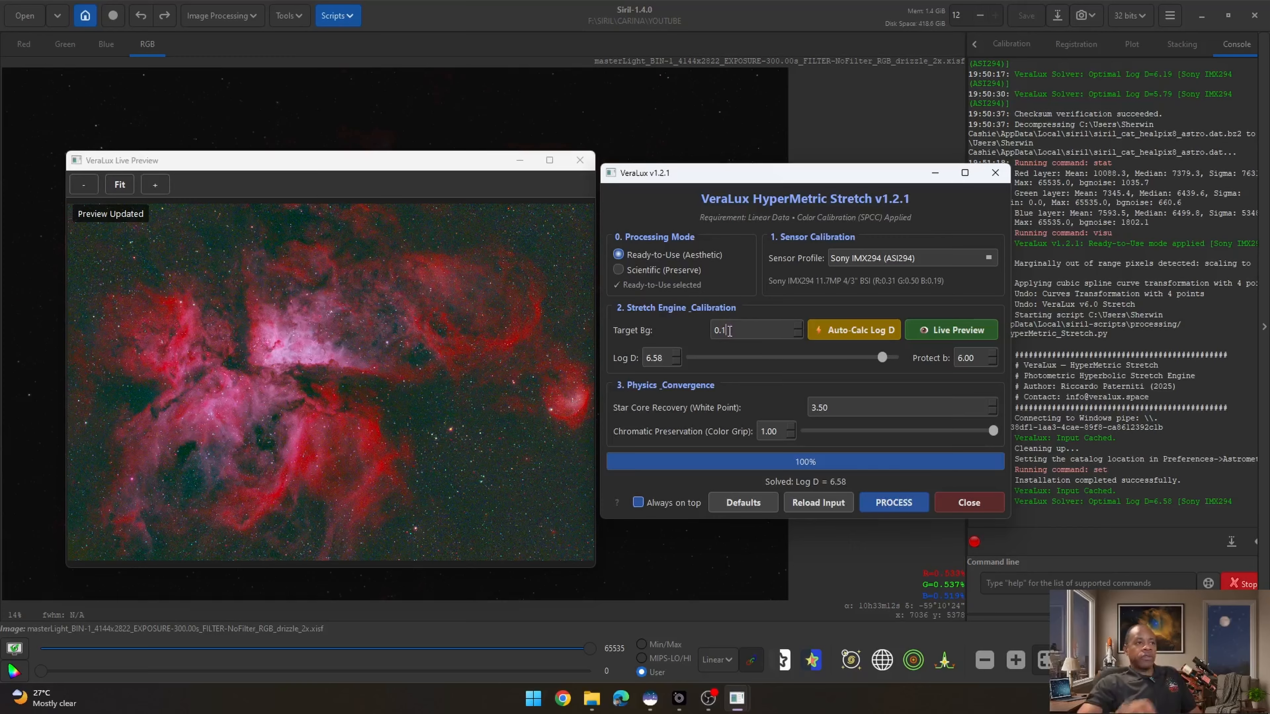
type("5")
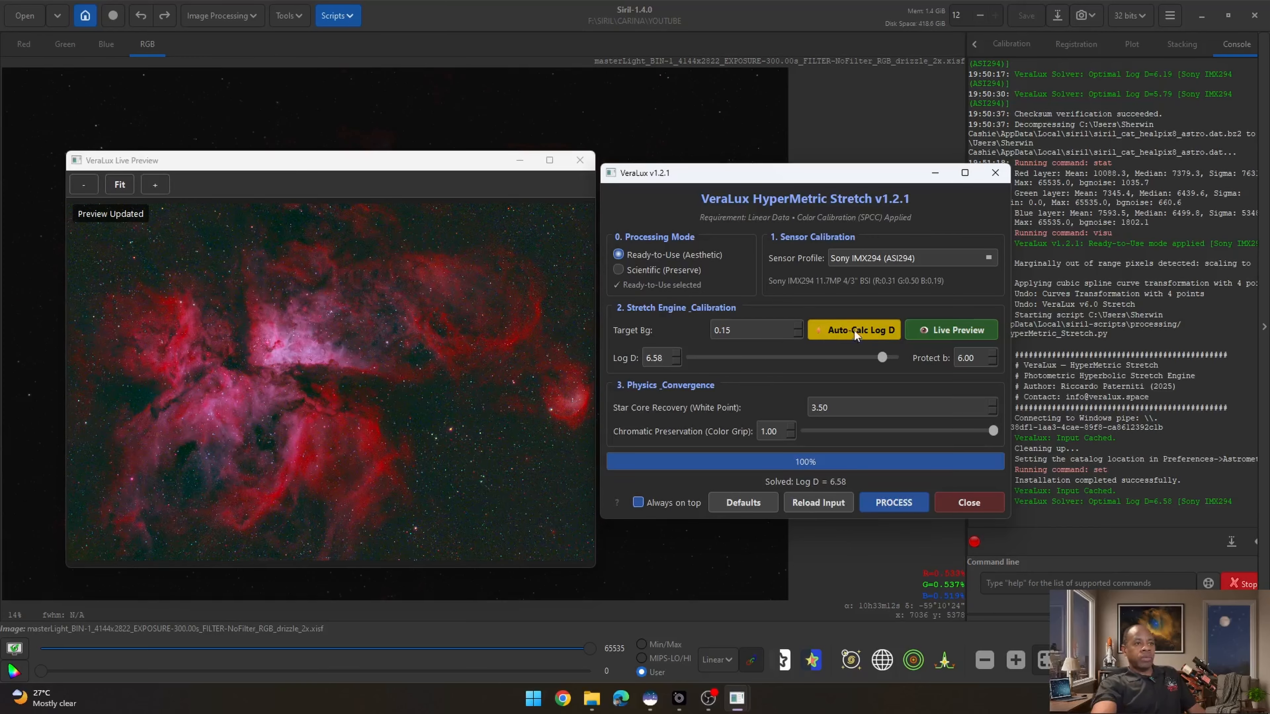
left_click(855, 329)
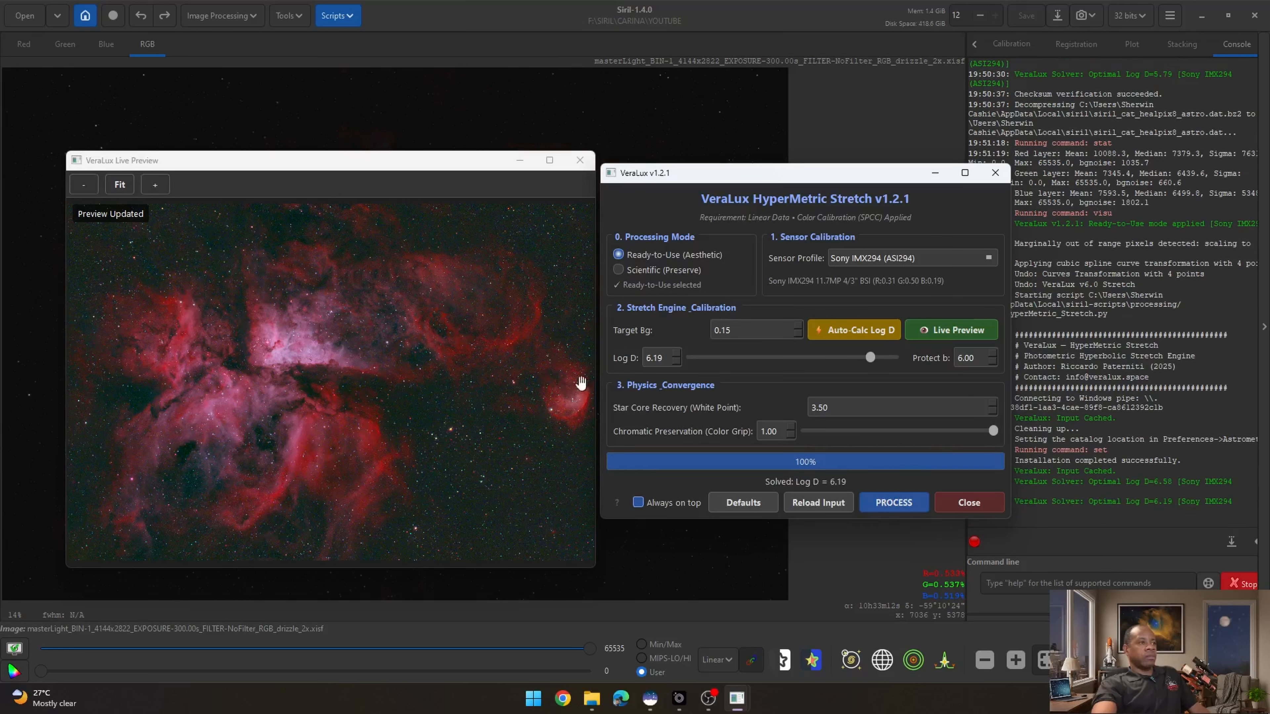
Step: Process the stretch with the target background set to 0.10 and Log D auto-calculated, and close the script dialog
left_click_drag(724, 331, 734, 331)
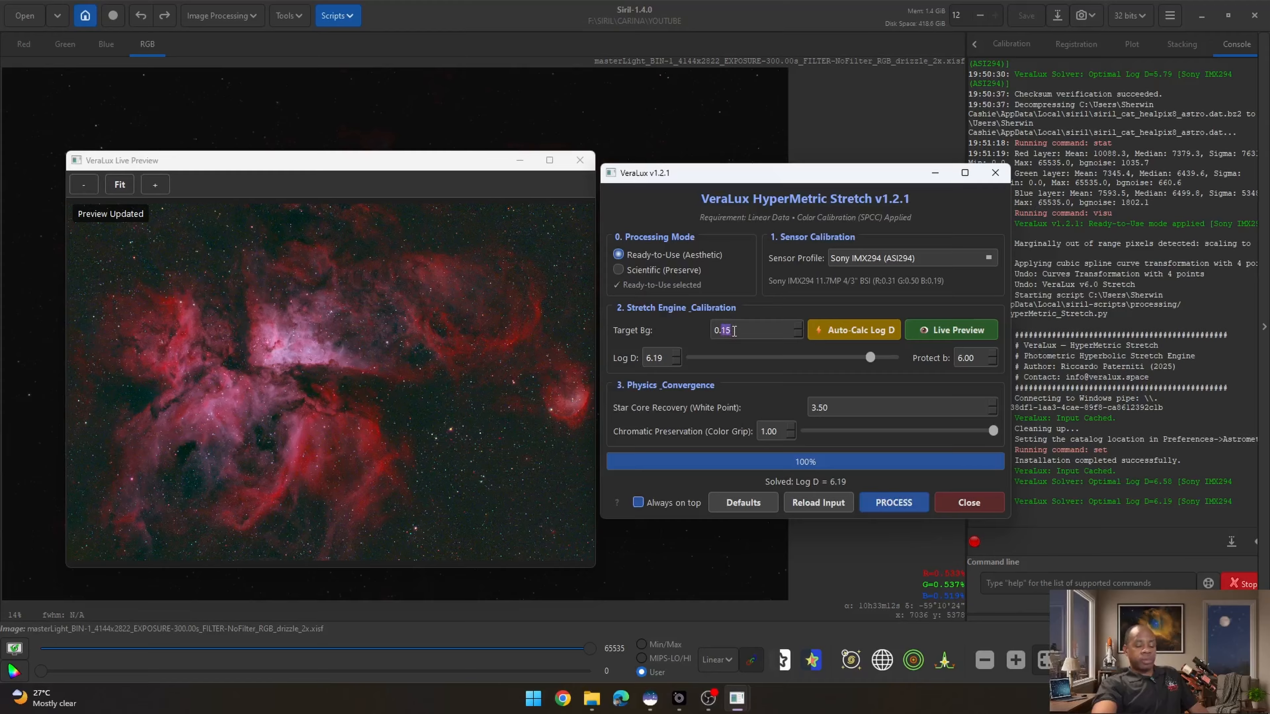
type("10")
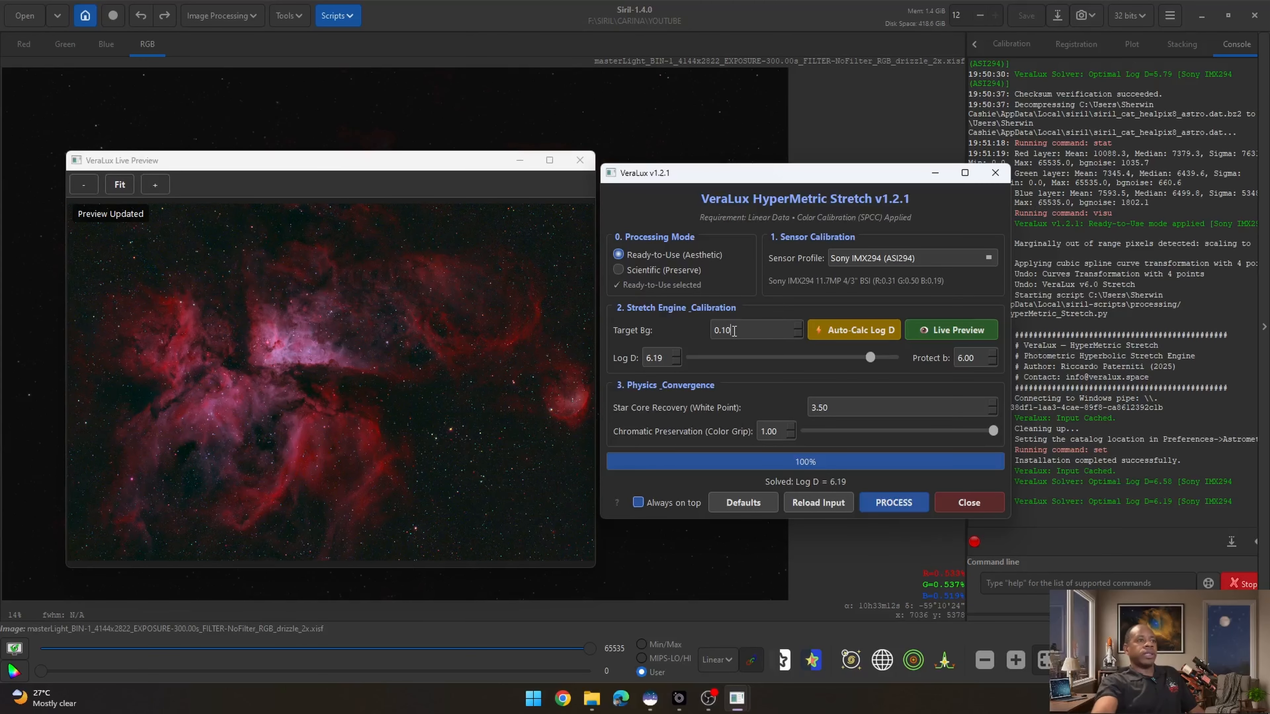
left_click(841, 330)
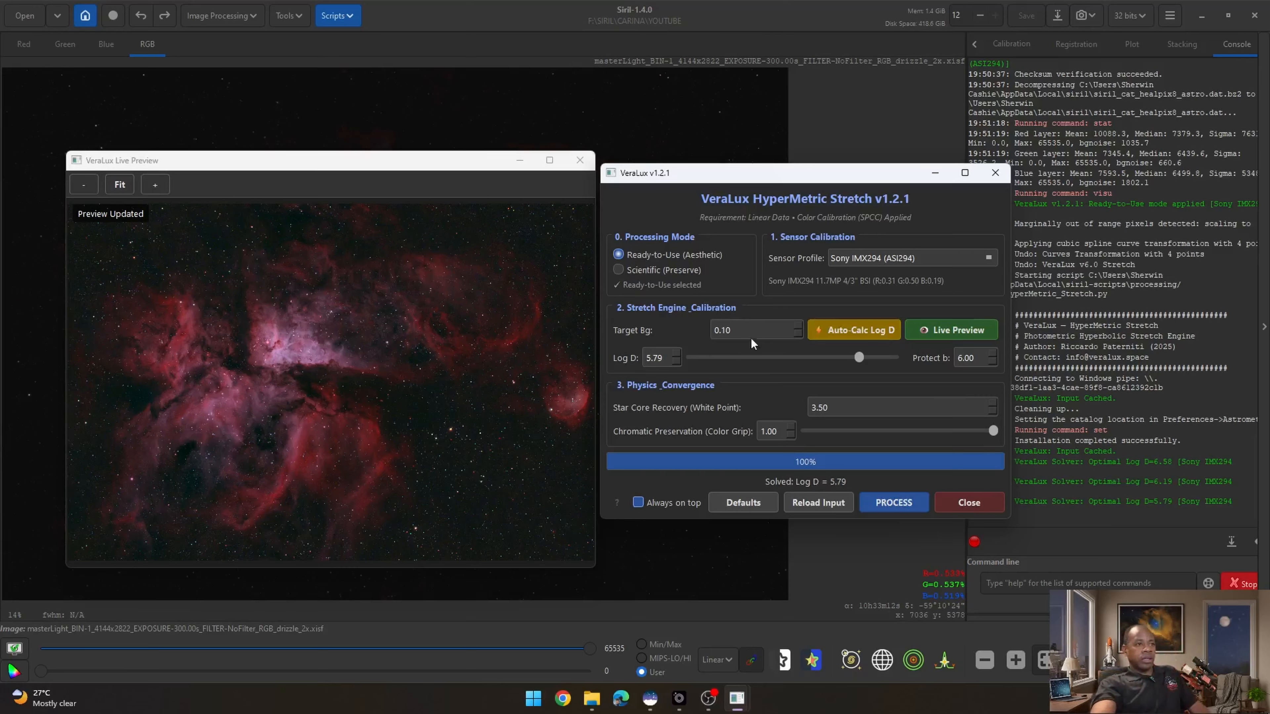
mouse_move(712, 337)
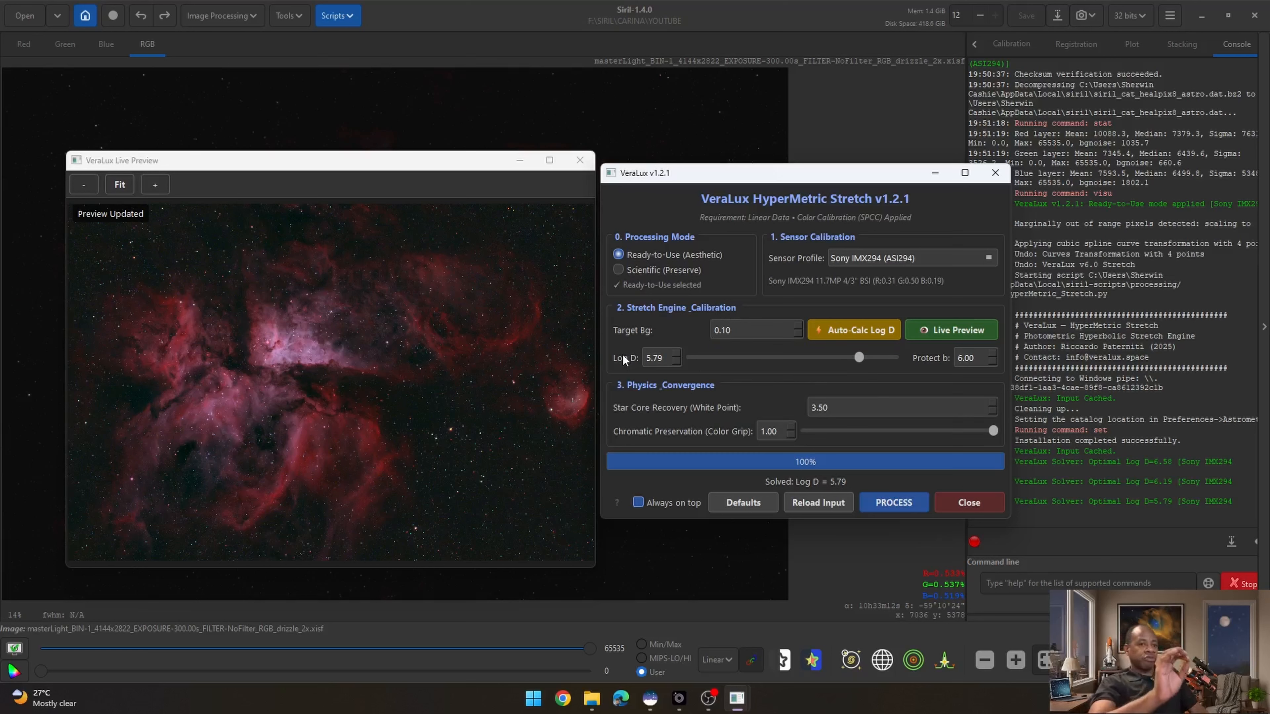
left_click(893, 500)
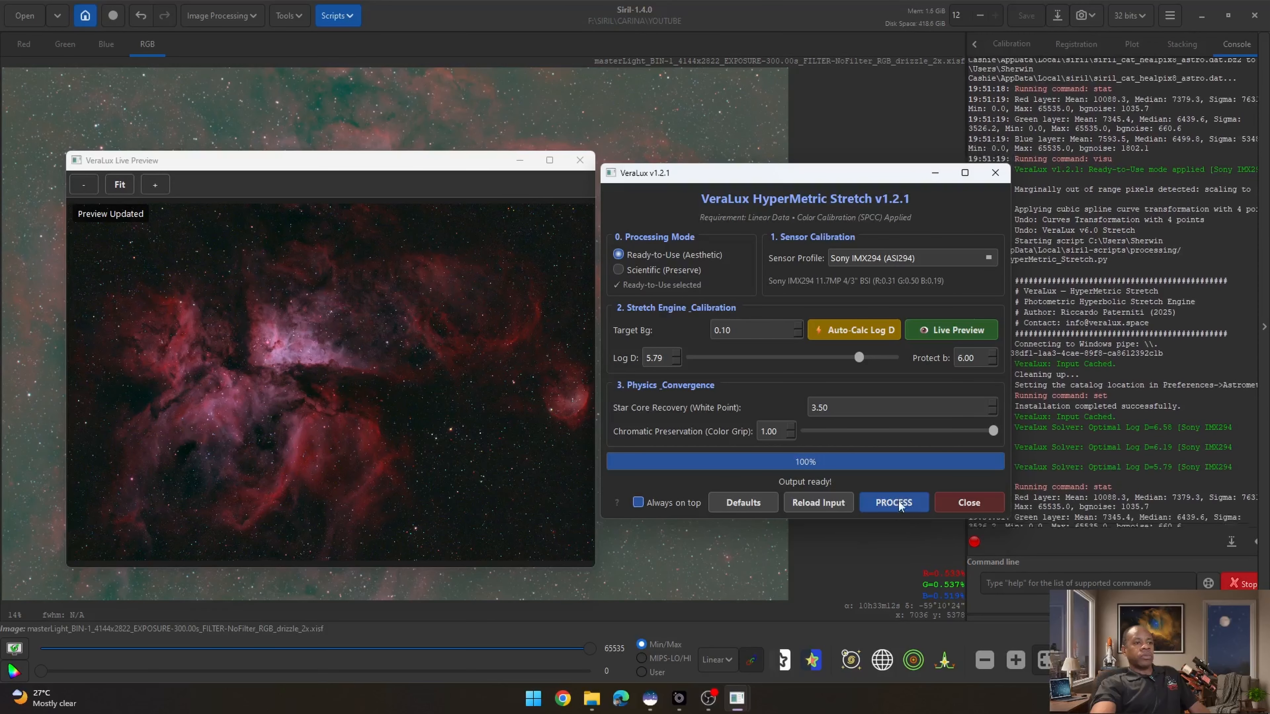
left_click(969, 502)
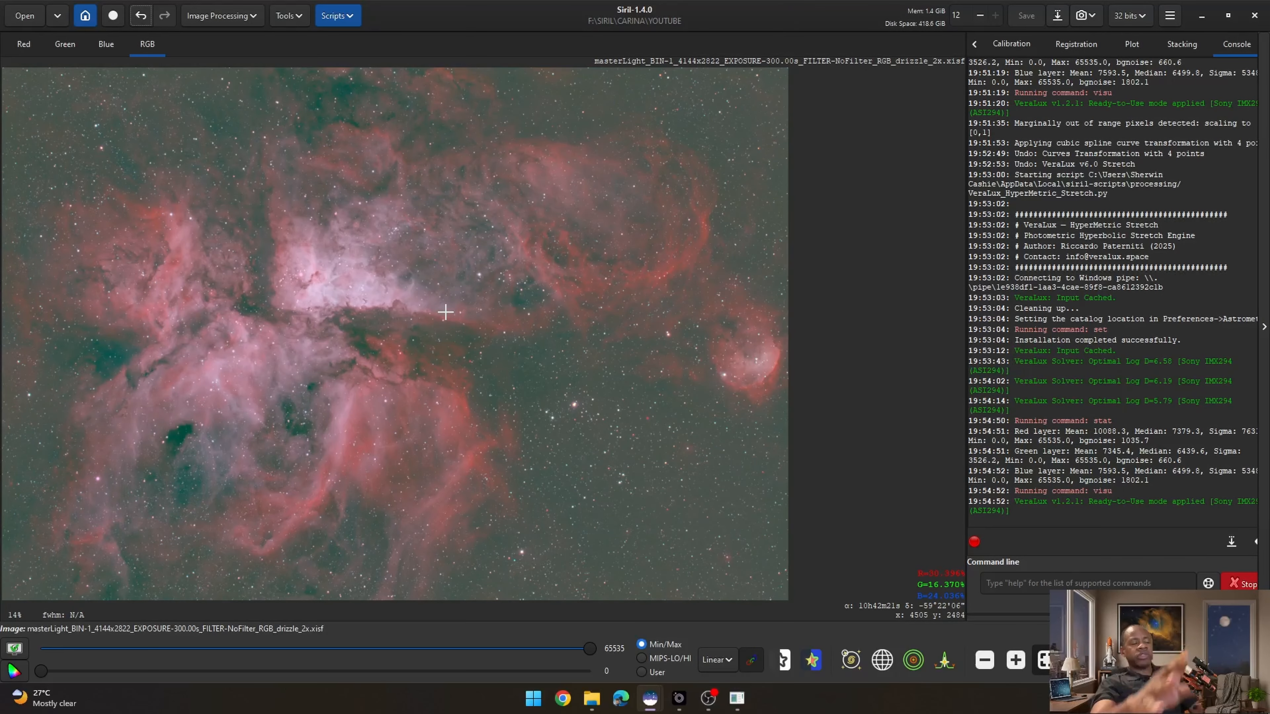
Step: Apply a cubic spline Curves Transformation with points at about X 0.064, Y 0.017 and X 0.361, Y 0.262
left_click(226, 16)
left_click(161, 52)
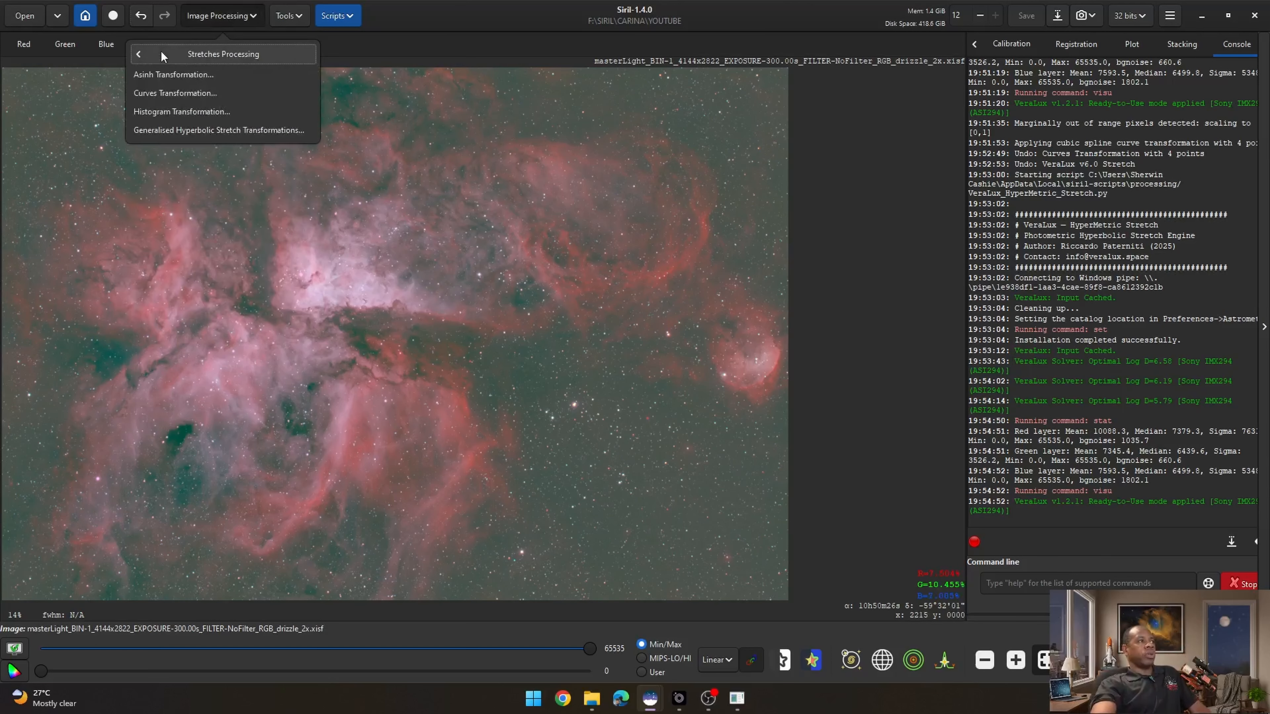
left_click(166, 92)
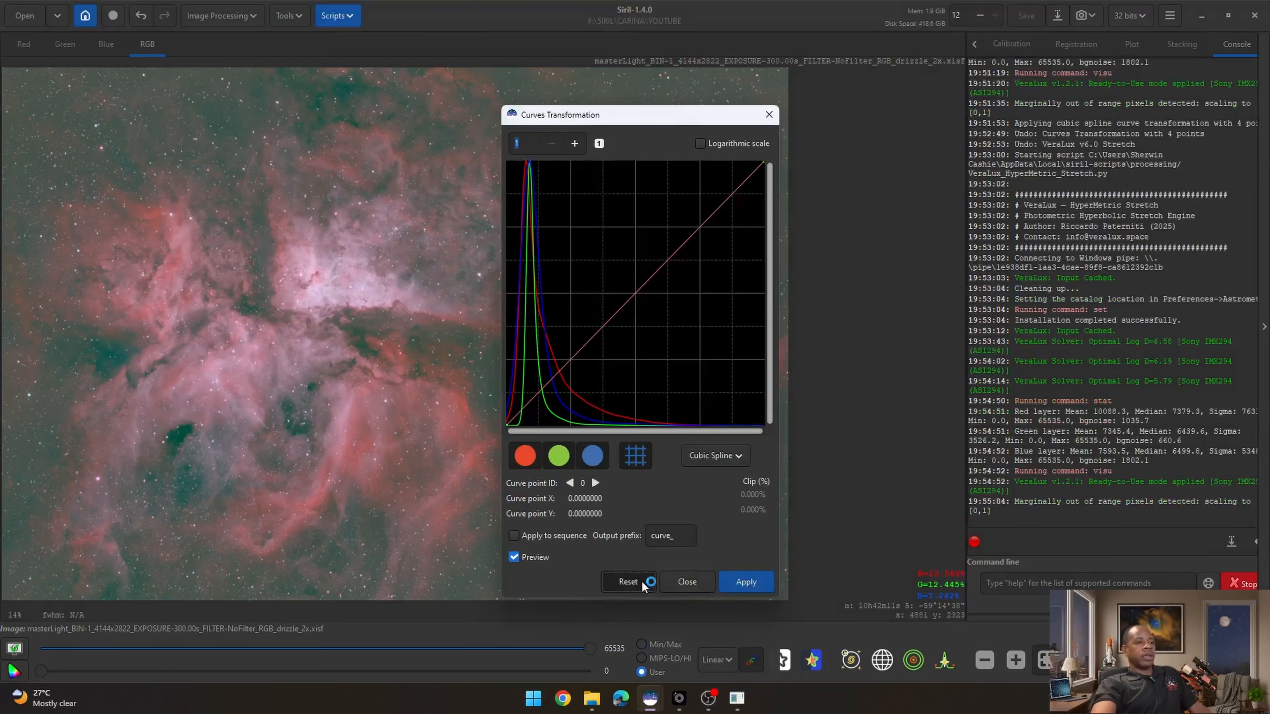
left_click_drag(517, 418, 523, 422)
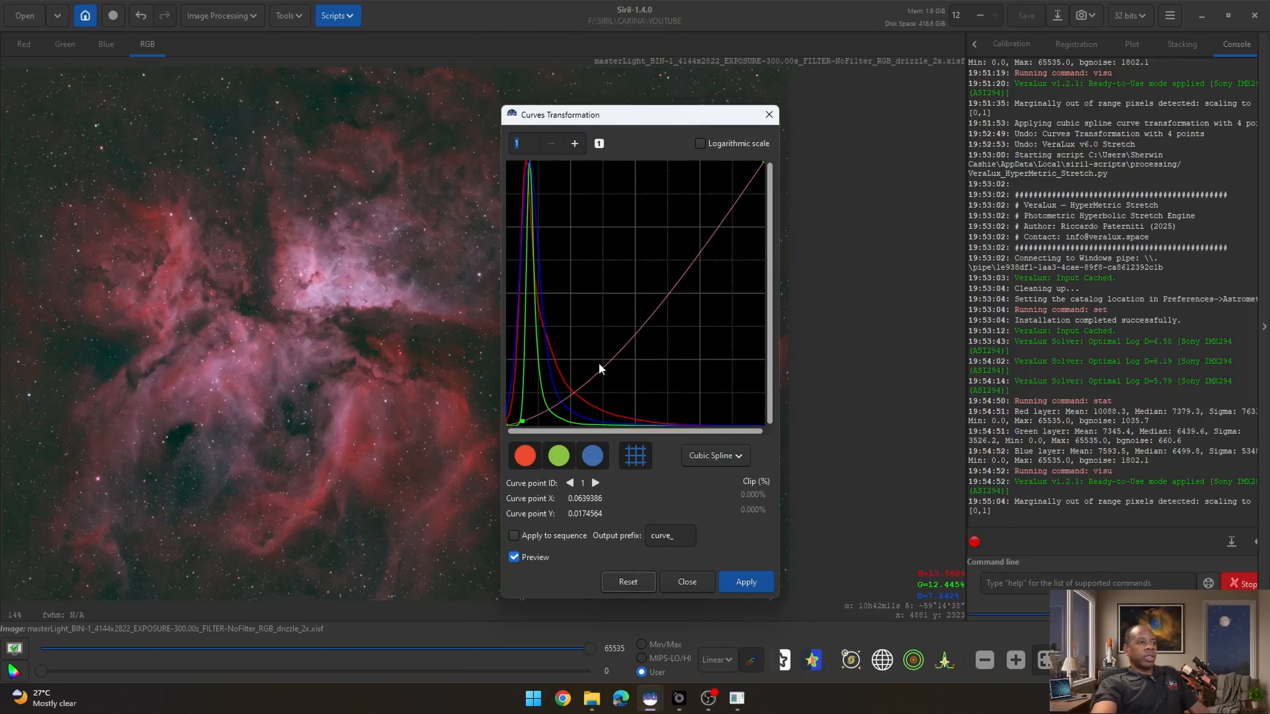
left_click_drag(604, 364, 599, 355)
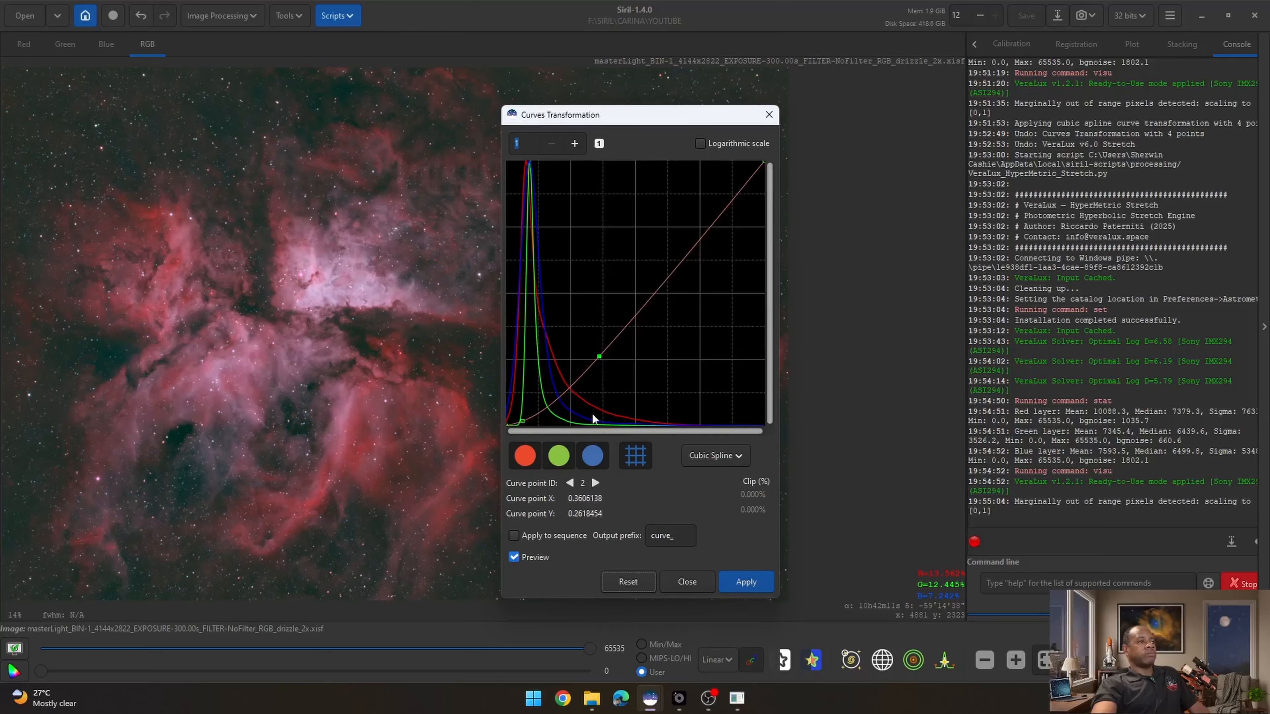
left_click(740, 582)
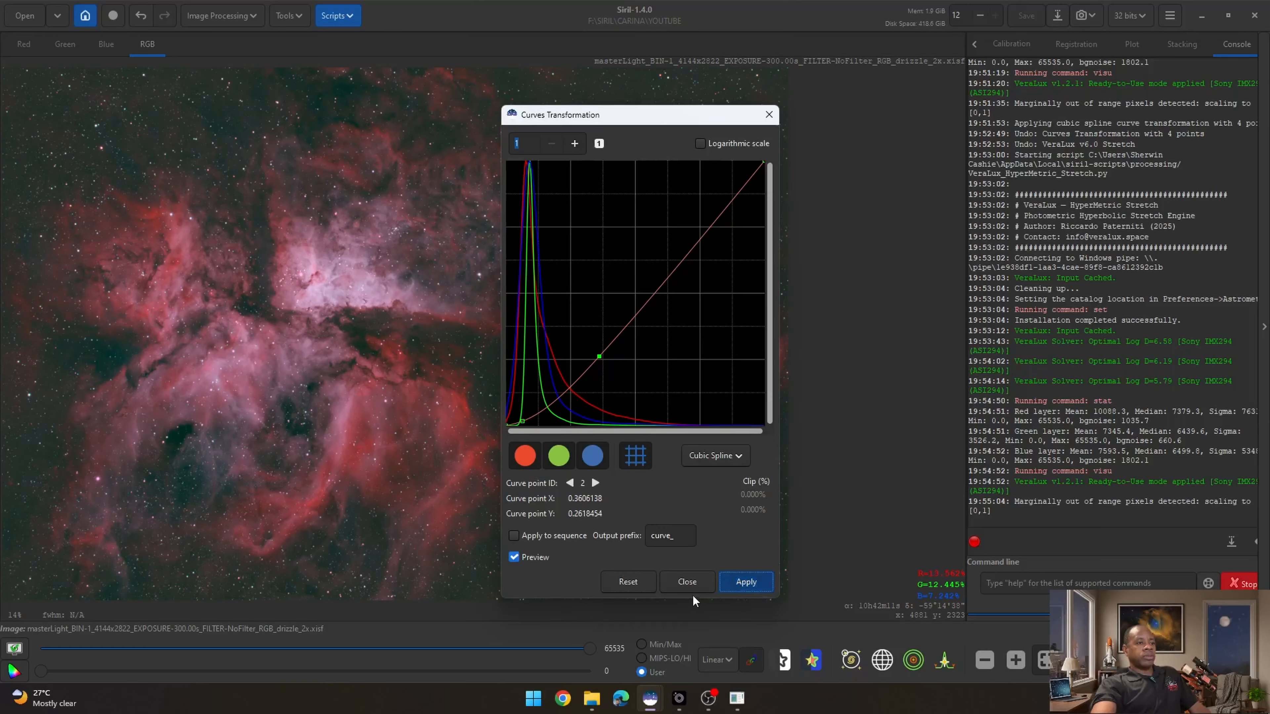
left_click(686, 581)
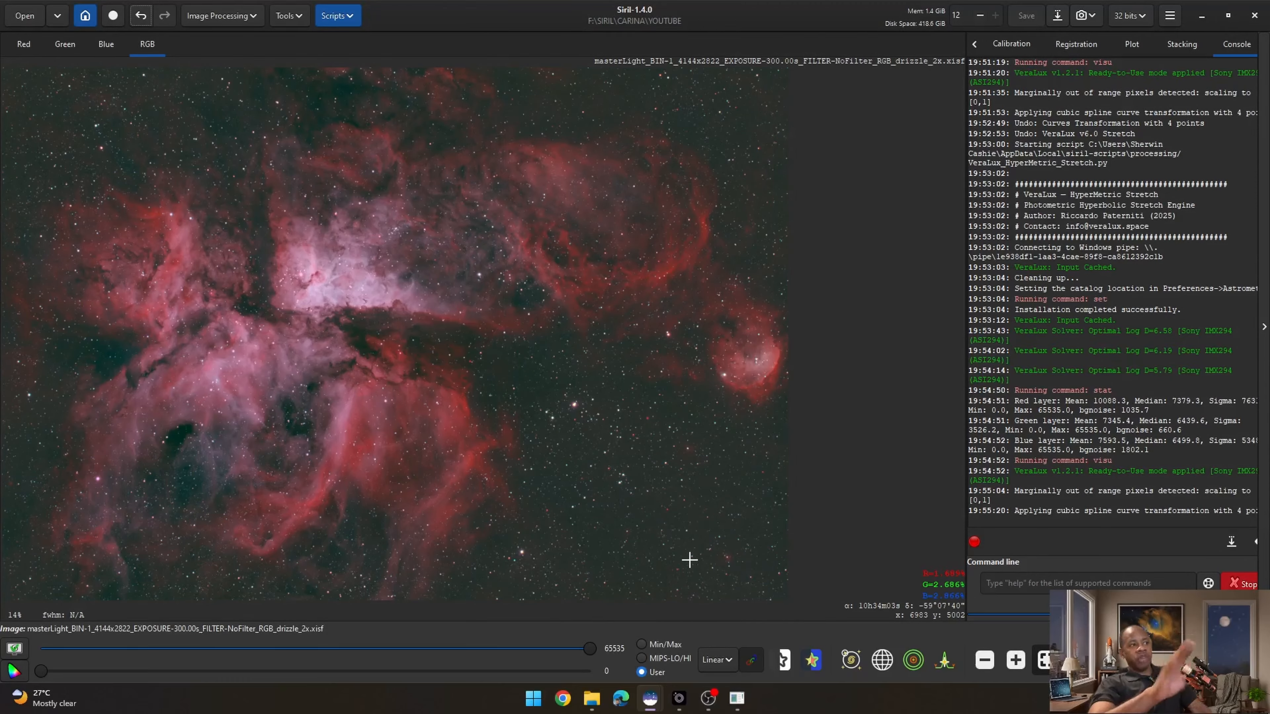
Step: Undo the curves transformation and the VeraLux stretch to return to the linear image
scroll(651, 445, "up", 5)
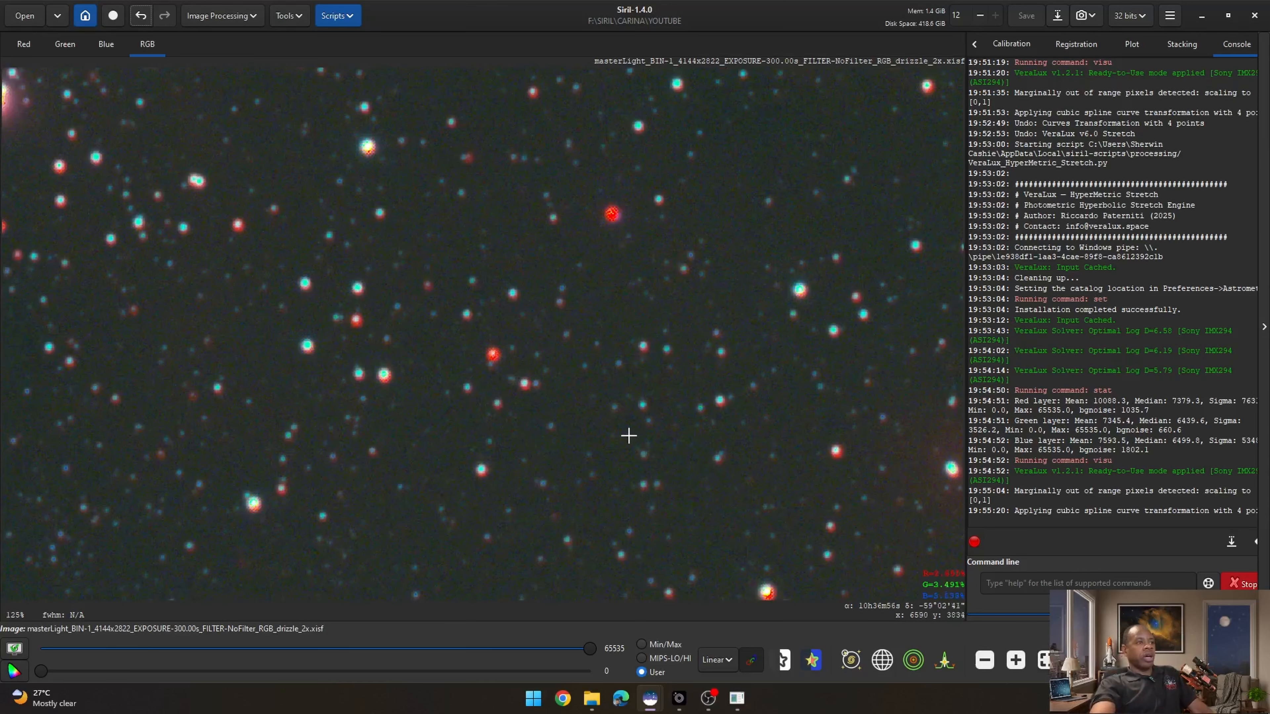
scroll(334, 361, "down", 4)
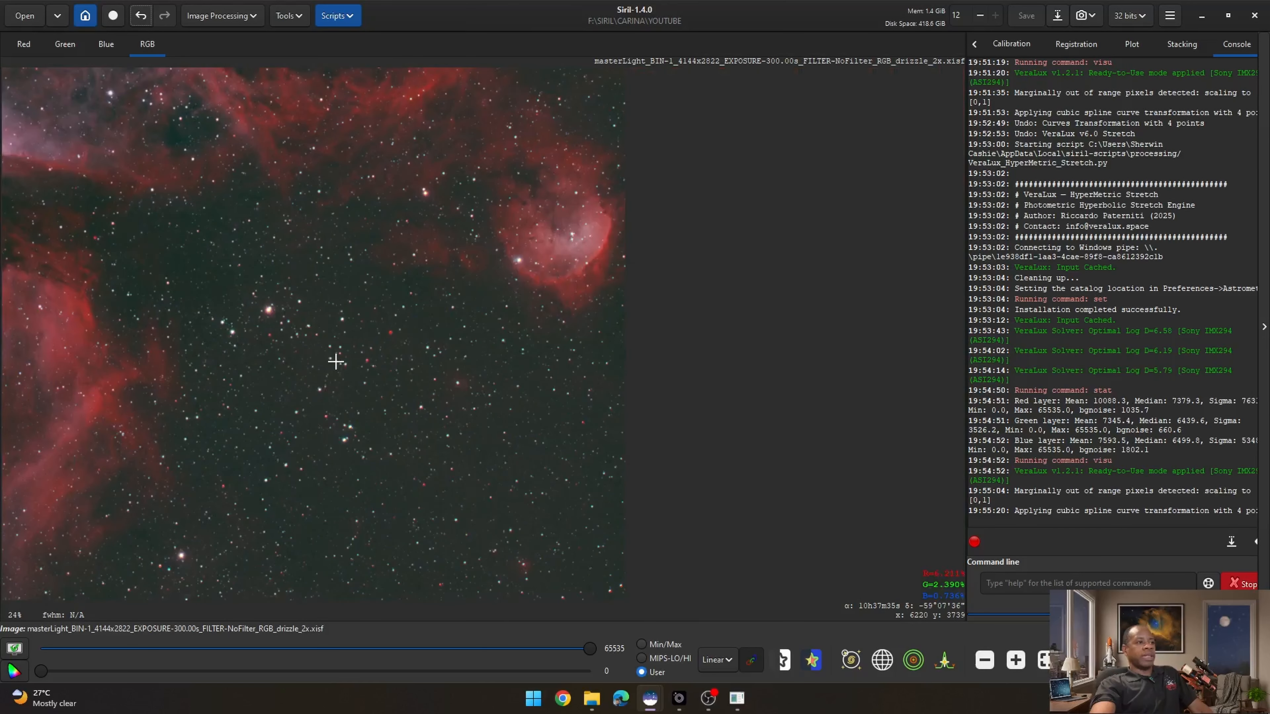
scroll(335, 360, "down", 5)
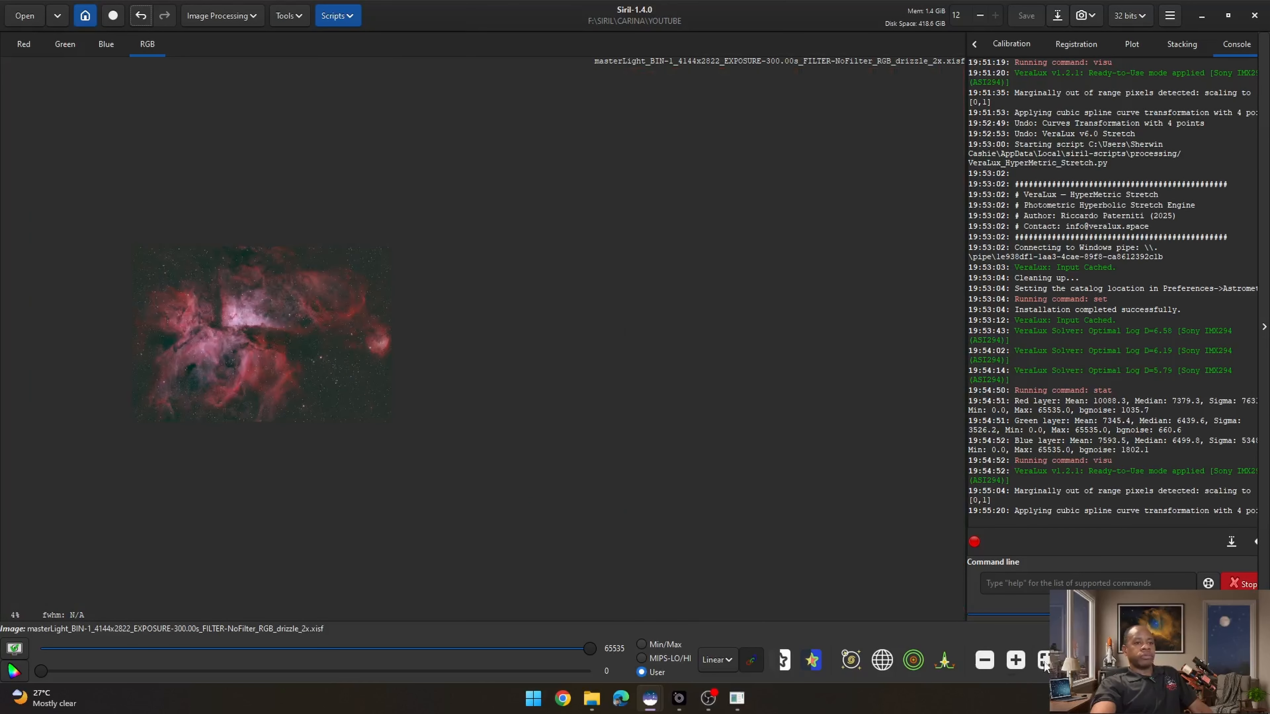
left_click(1045, 661)
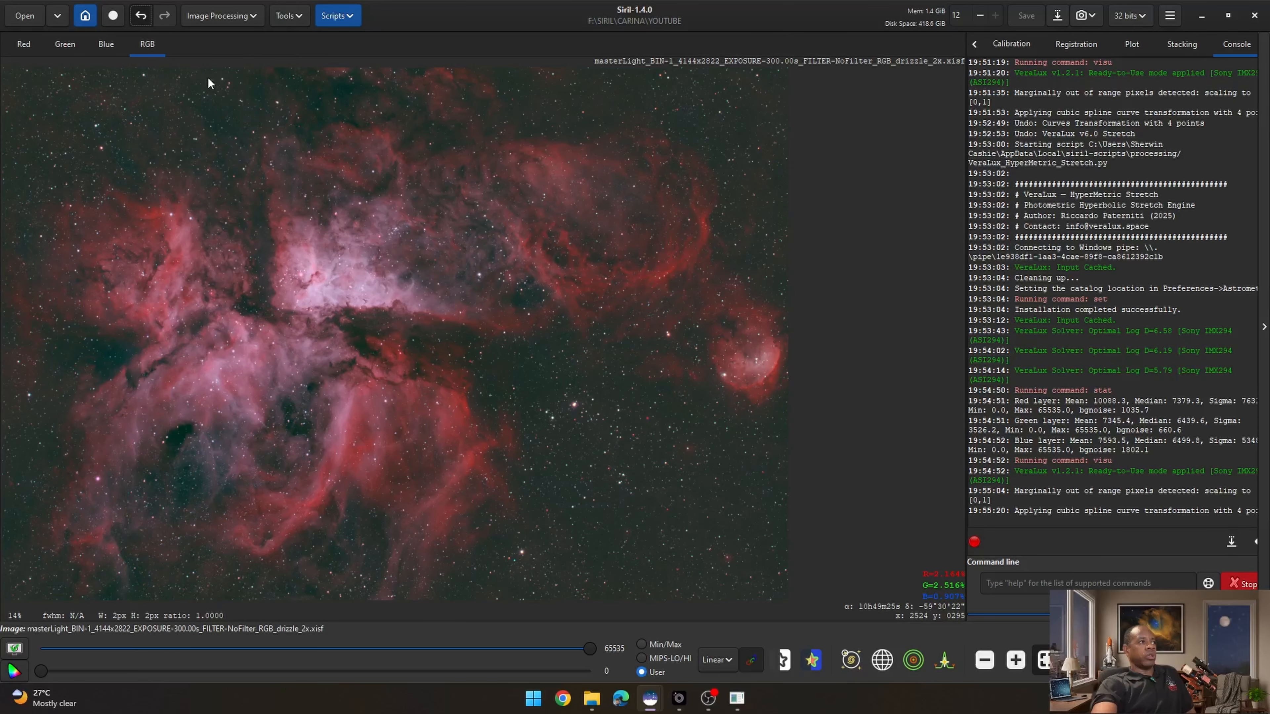
key("ctrl+z")
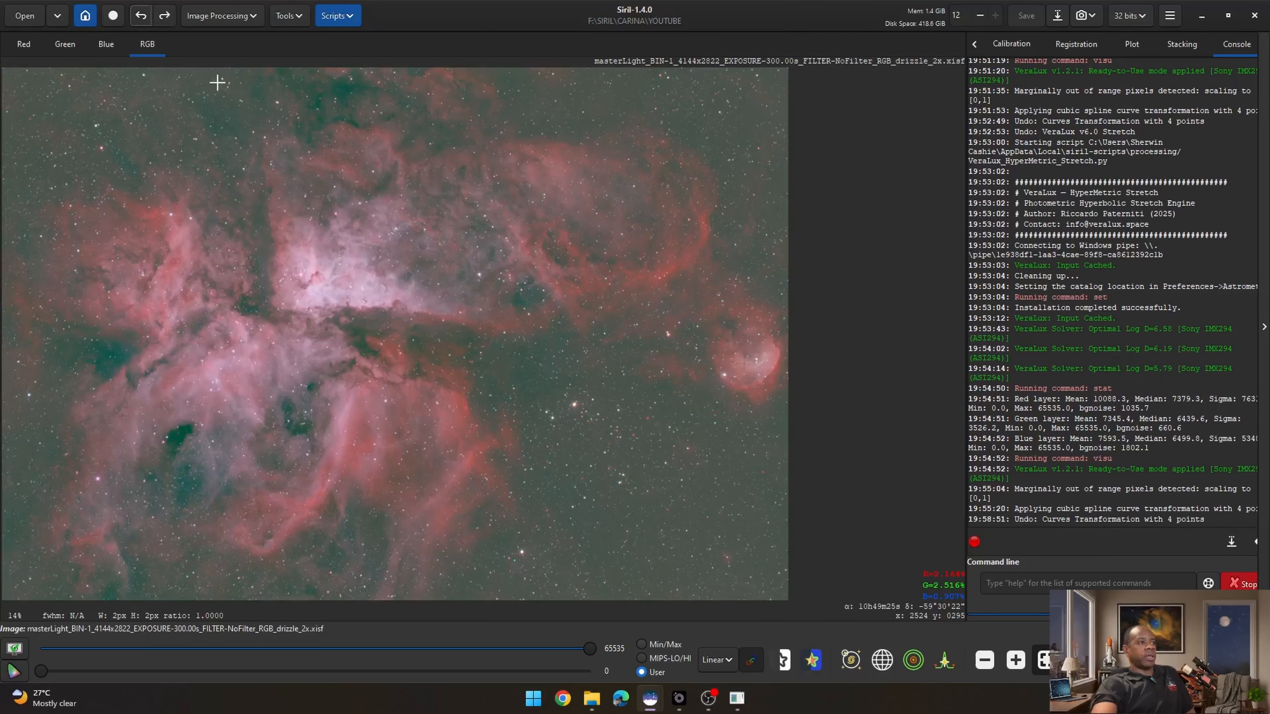
left_click(141, 19)
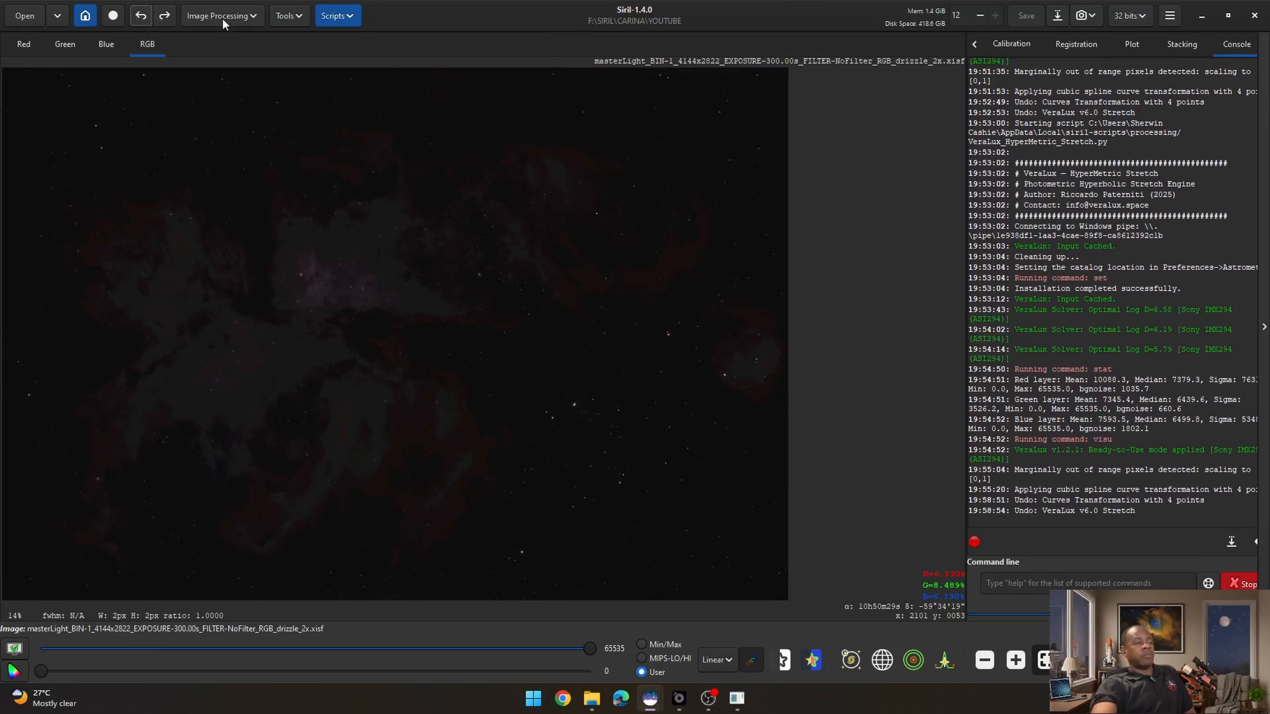
Step: Launch the VeraLux_HyperMetric_Stretch.py processing script again and reload its input image
left_click(336, 17)
mouse_move(361, 56)
mouse_move(503, 65)
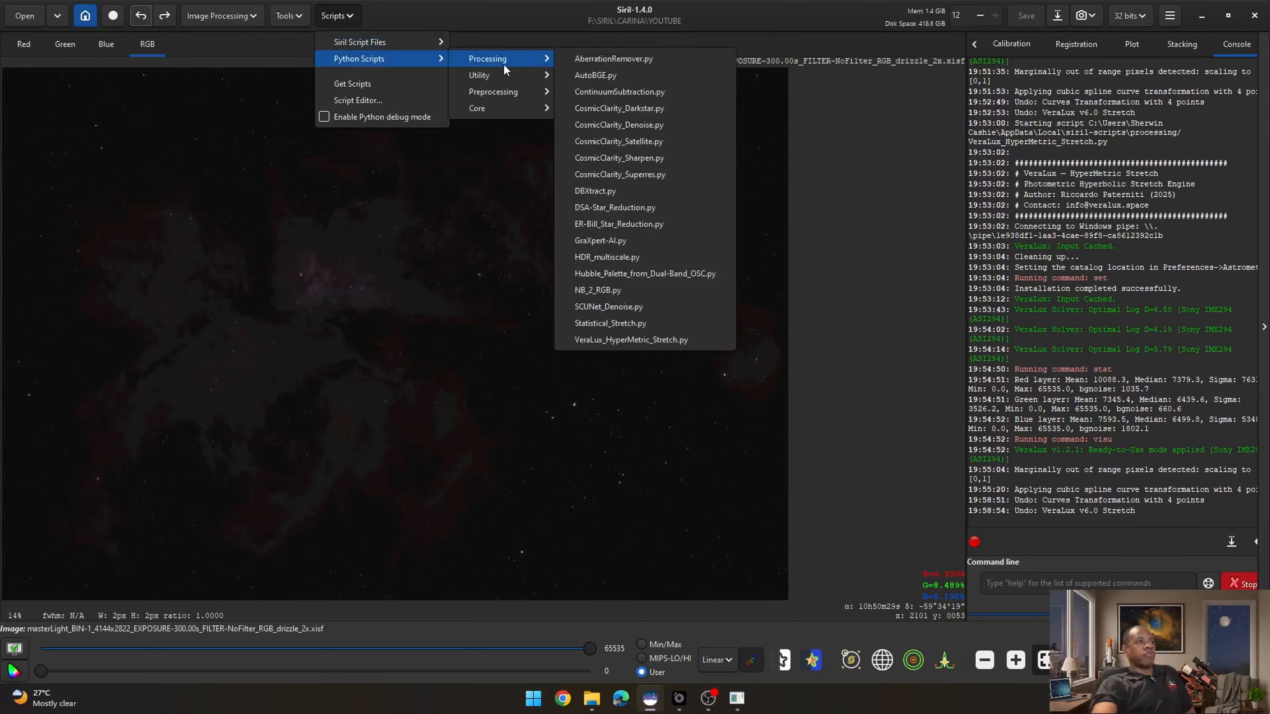
left_click(636, 340)
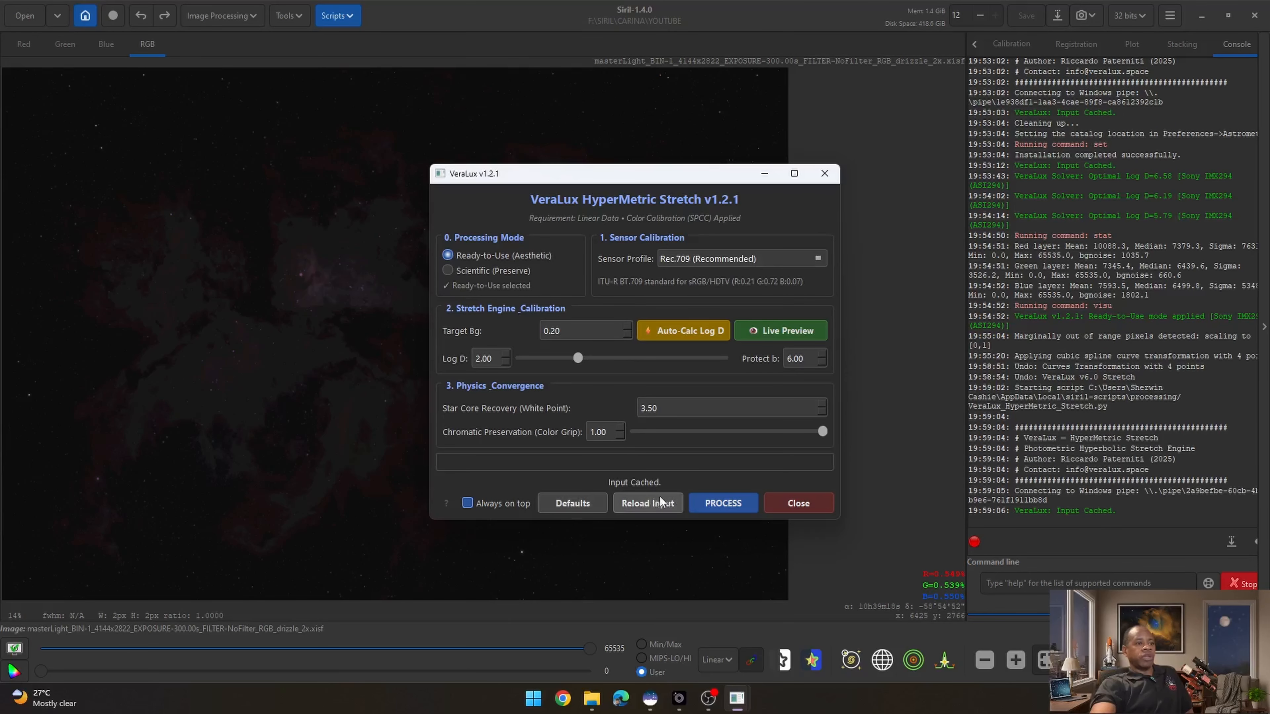
left_click(650, 503)
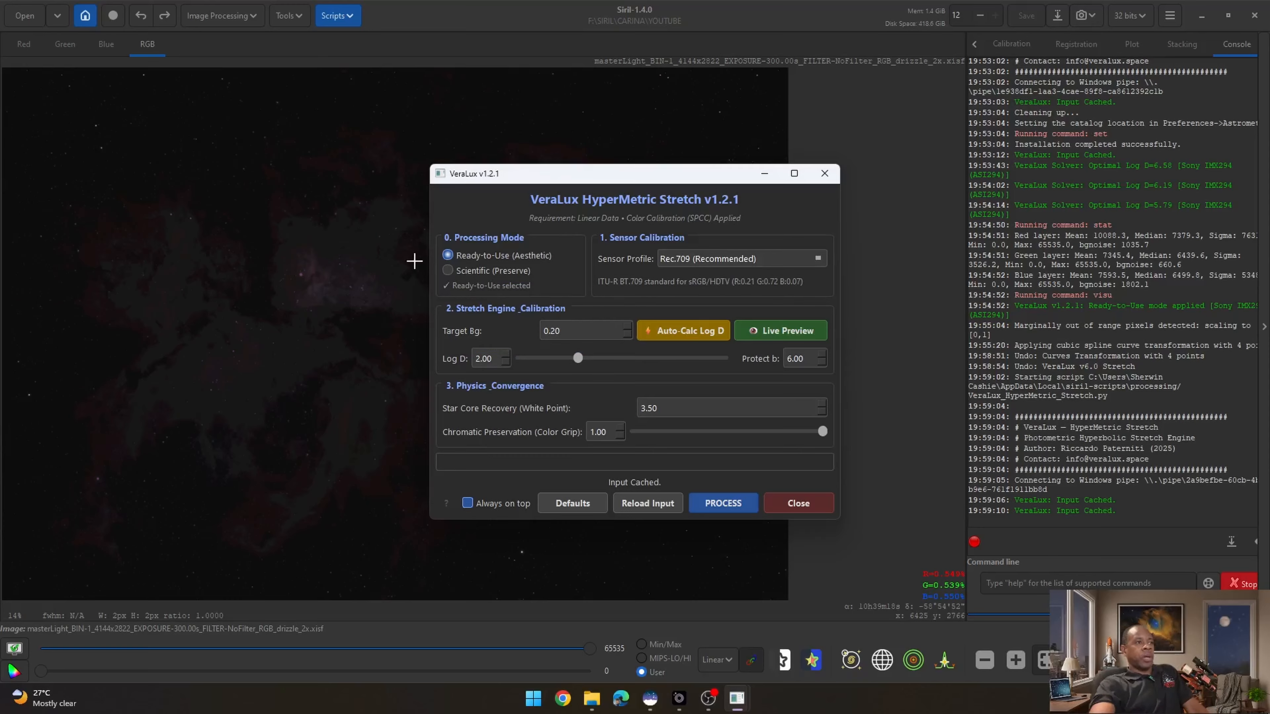
Step: Set the sensor profile to Sony IMX294 (ASI294) and auto-calculate Log D at the default target background
left_click(750, 258)
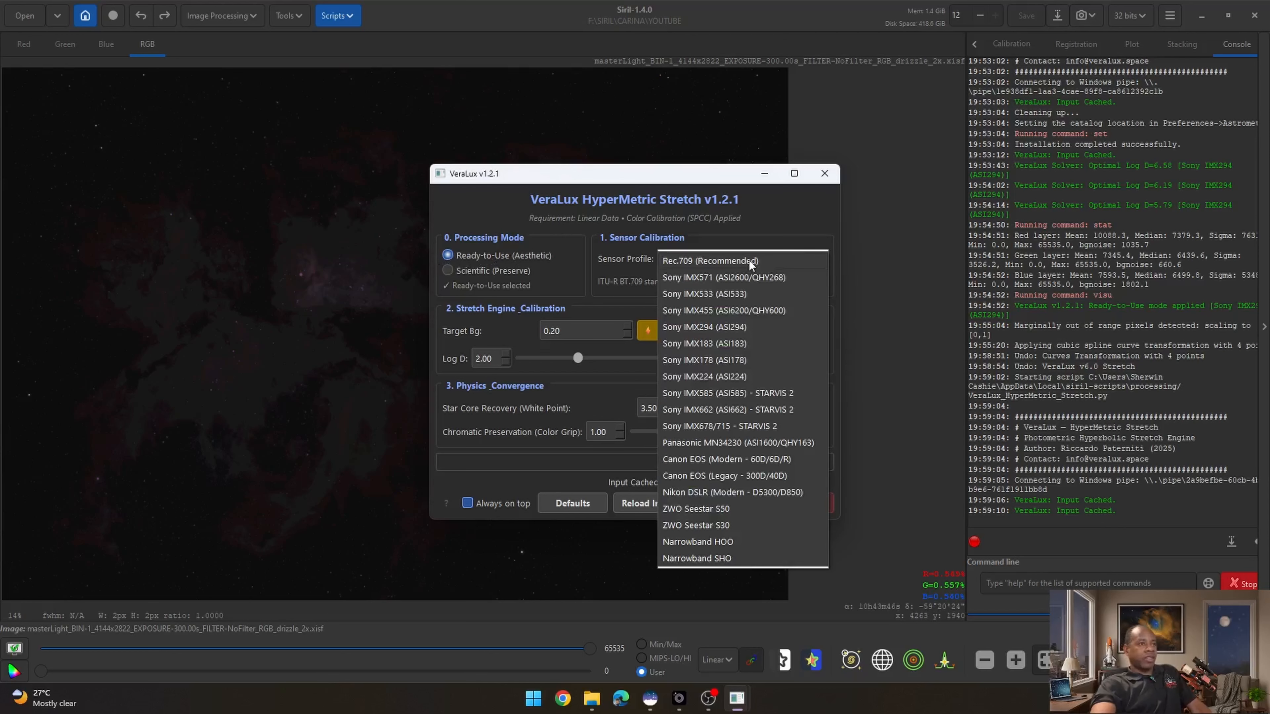
left_click(708, 325)
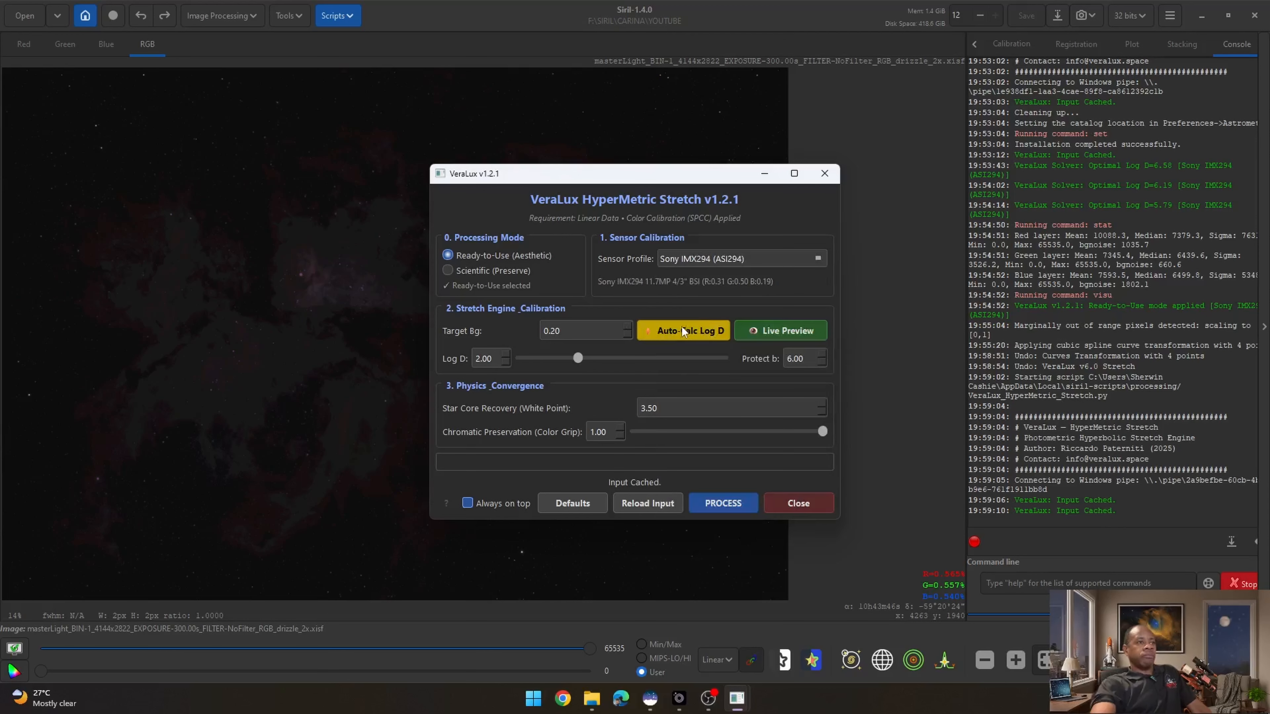
left_click(694, 330)
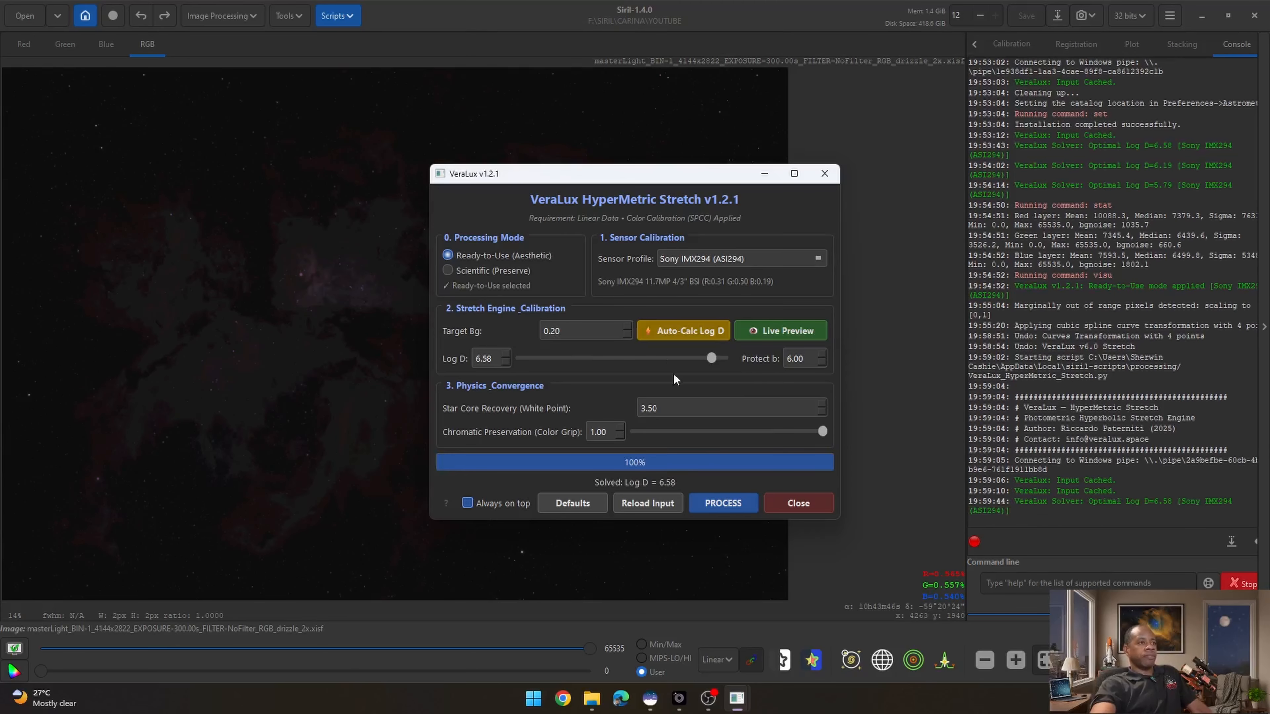
Step: Show the live preview of the stretch and arrange its window beside the stretch dialog
left_click(769, 332)
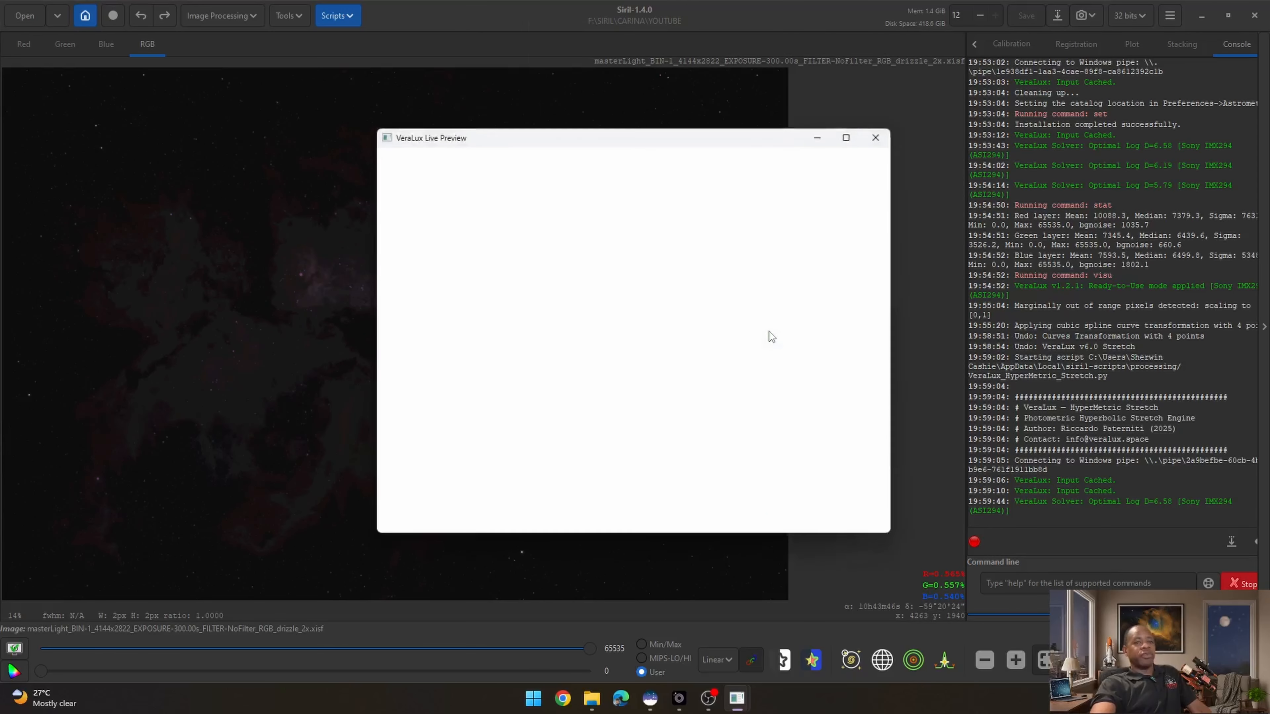
left_click_drag(610, 137, 302, 166)
left_click(821, 159)
left_click_drag(820, 160, 815, 166)
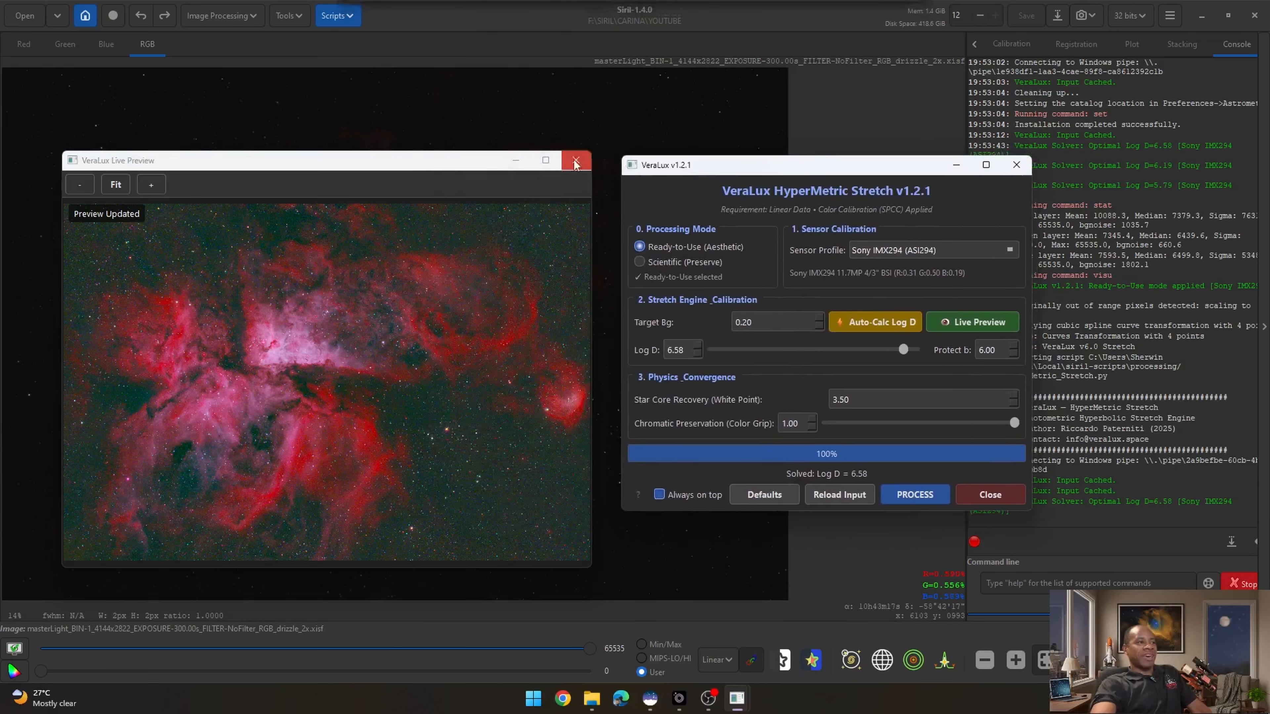
left_click_drag(418, 169, 443, 124)
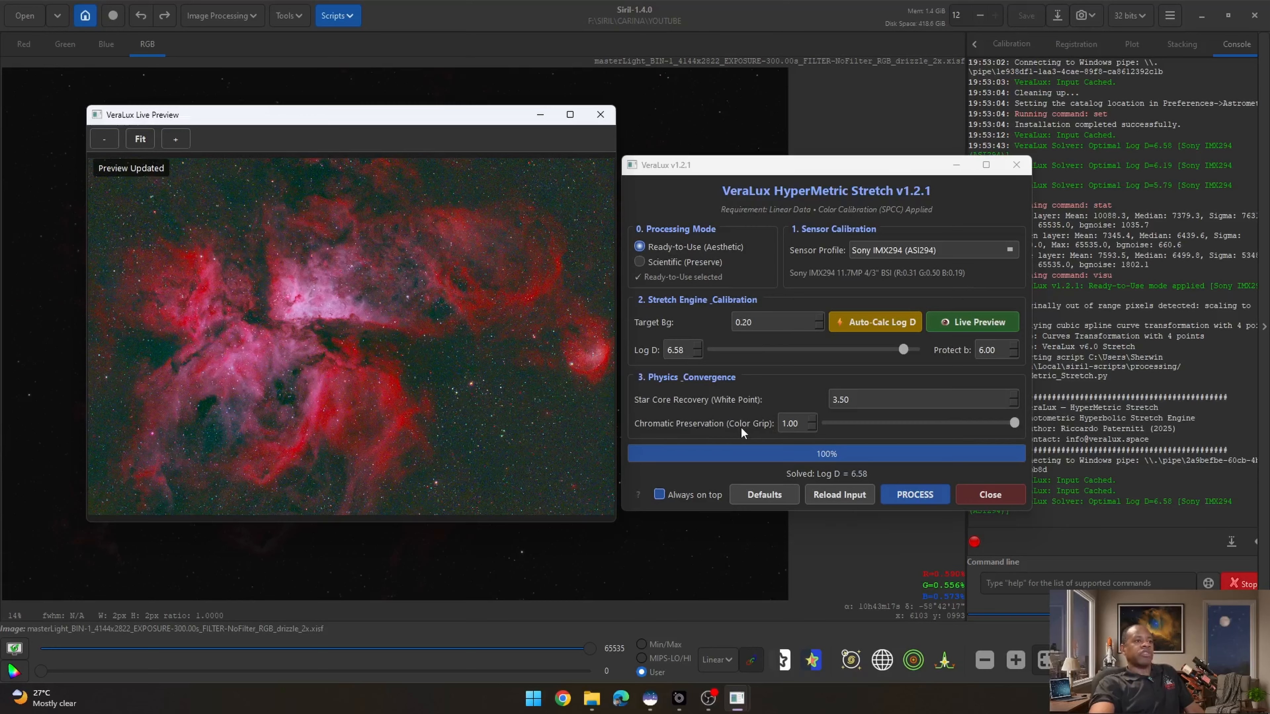
Step: Lower Chromatic Preservation (Color Grip) in stages through 0.90, 0.79 and 0.51 to 0.50, comparing the nebula's colors in the live preview
left_click(1008, 423)
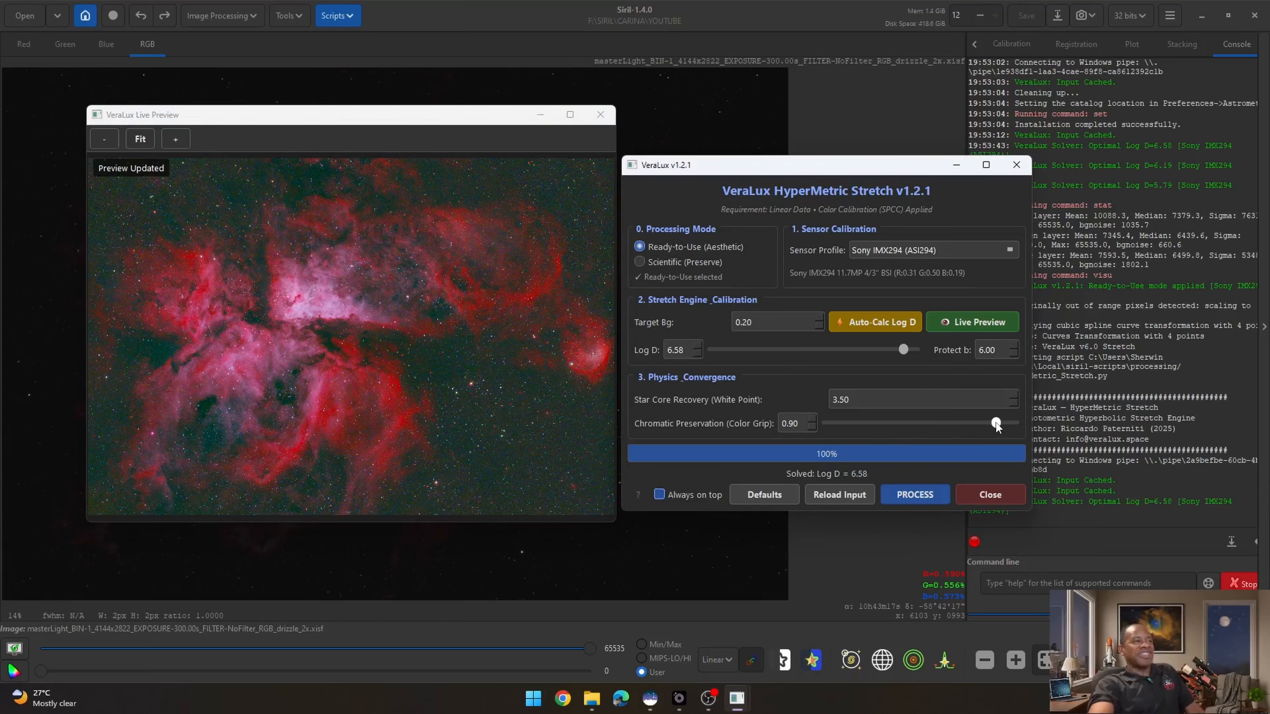
left_click(987, 424)
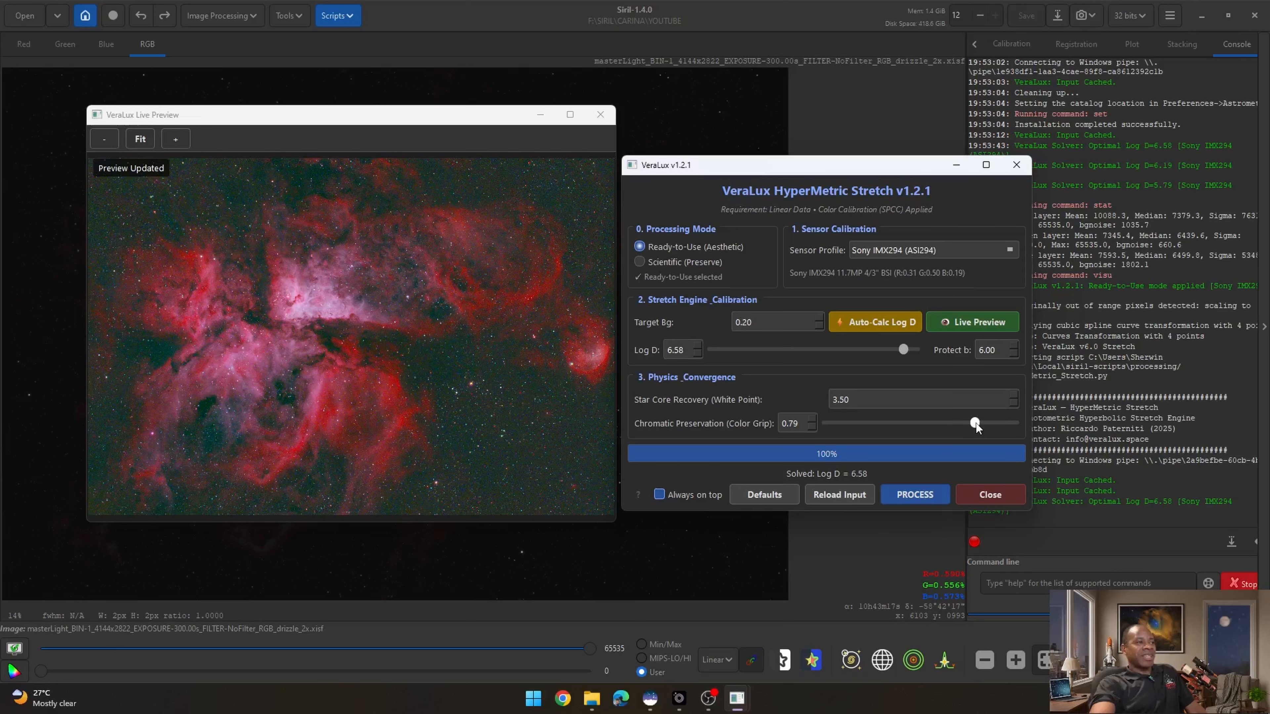
scroll(322, 420, "up", 2)
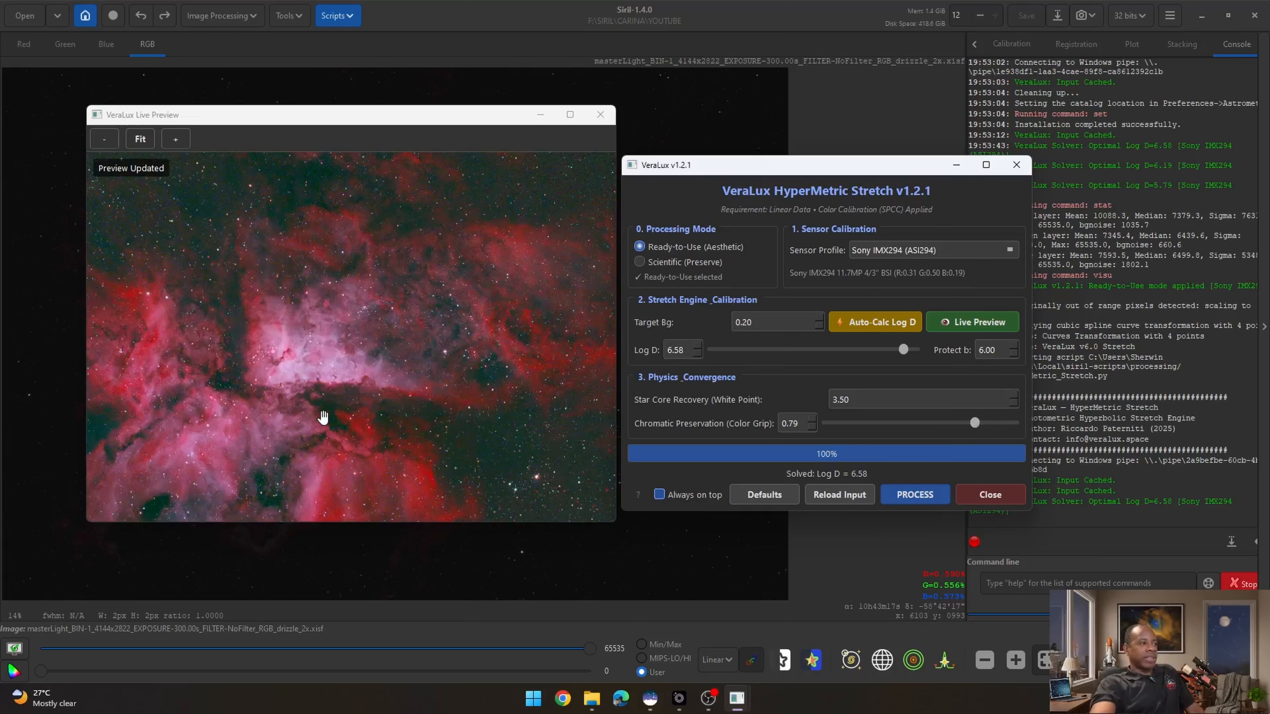
scroll(329, 439, "up", 1)
left_click_drag(329, 439, 369, 310)
left_click_drag(982, 423, 930, 424)
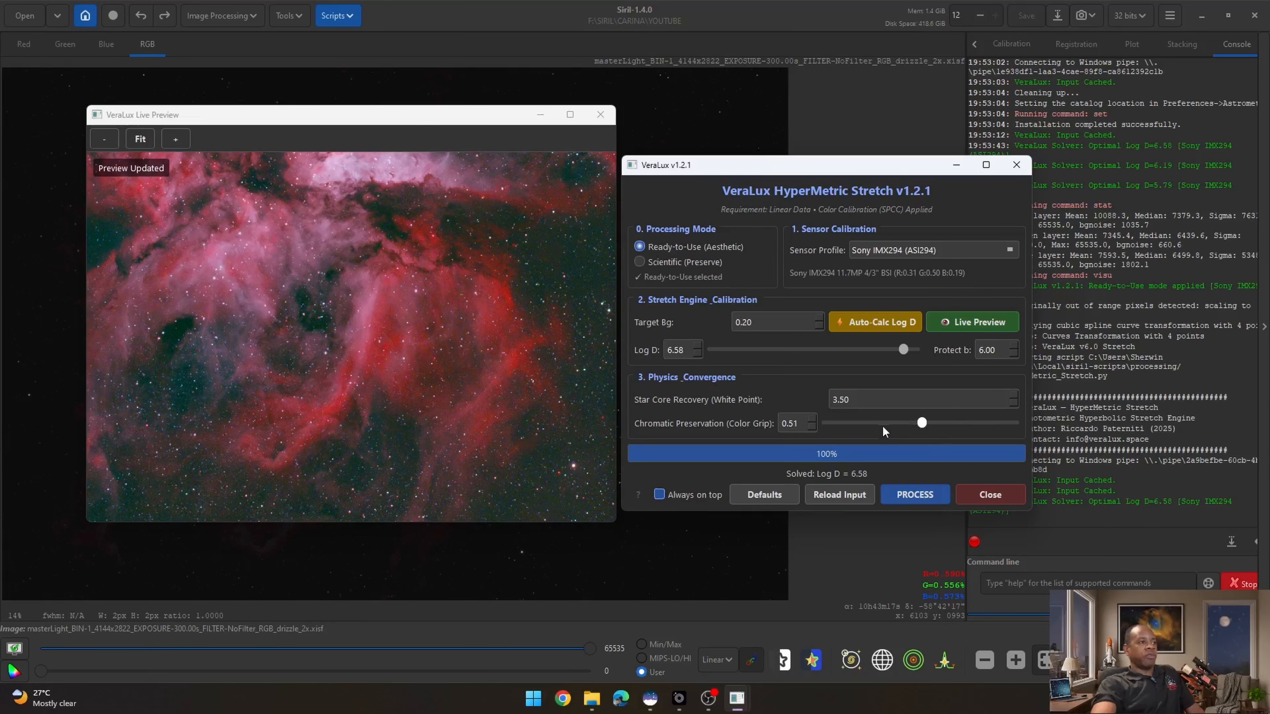
scroll(538, 366, "down", 3)
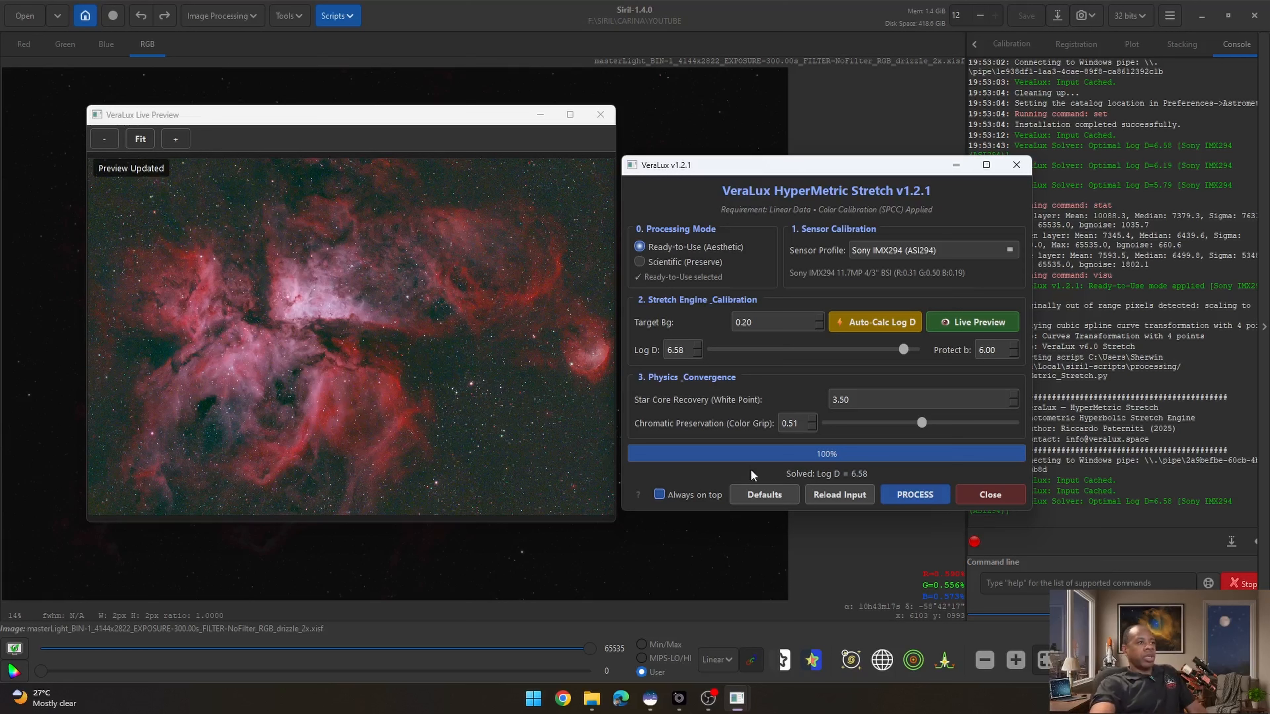
left_click_drag(921, 423, 920, 423)
Step: Recalculate Log D automatically and process the stretch with the reduced Color Grip, closing the script dialog
left_click(877, 322)
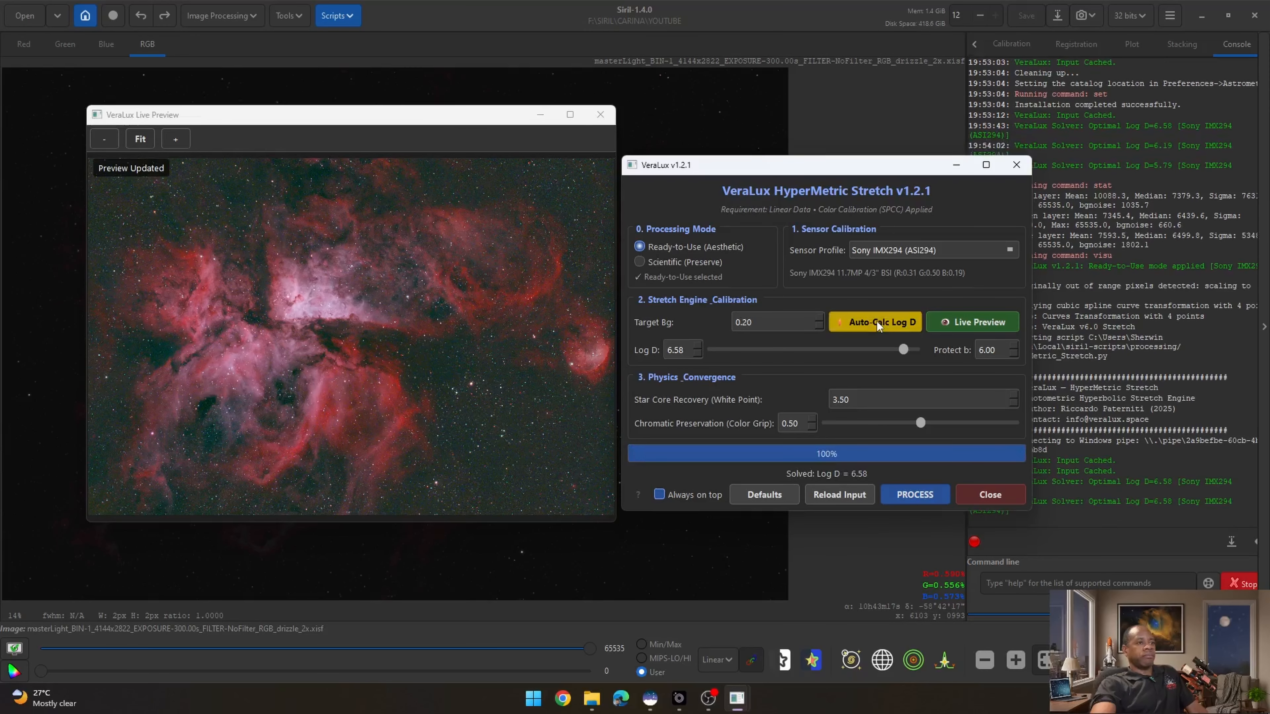
left_click(919, 494)
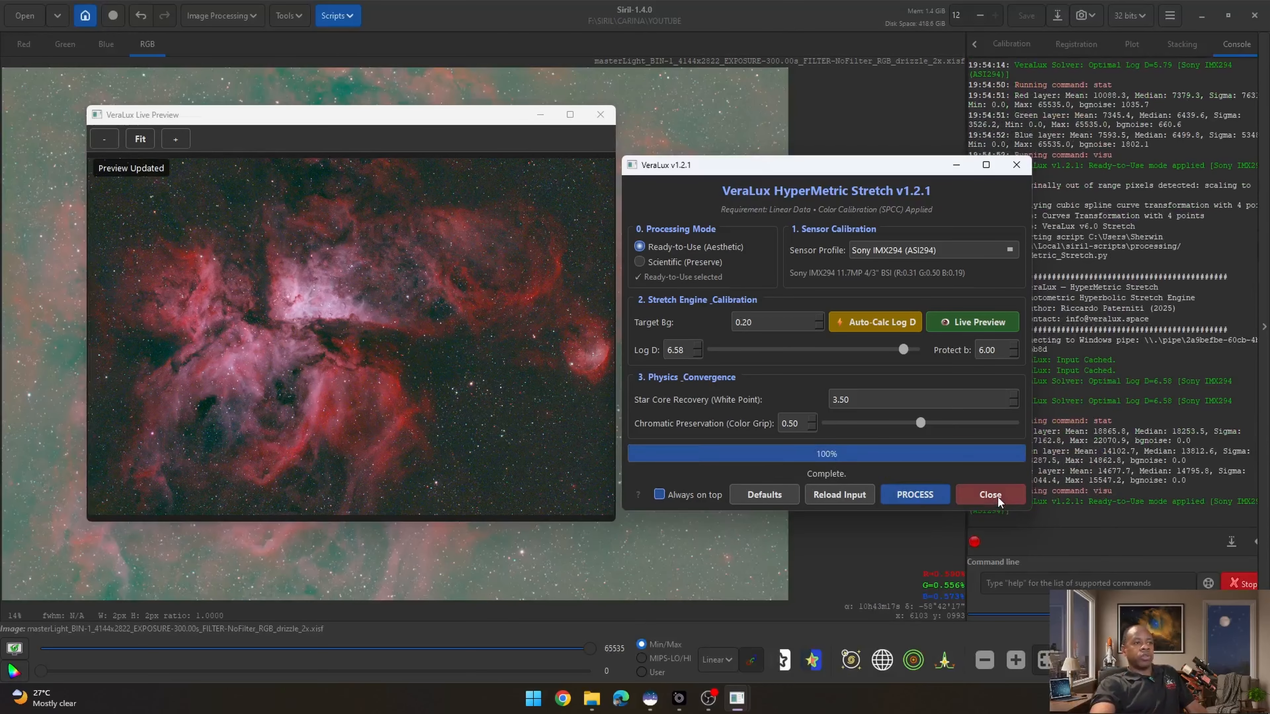
left_click(990, 495)
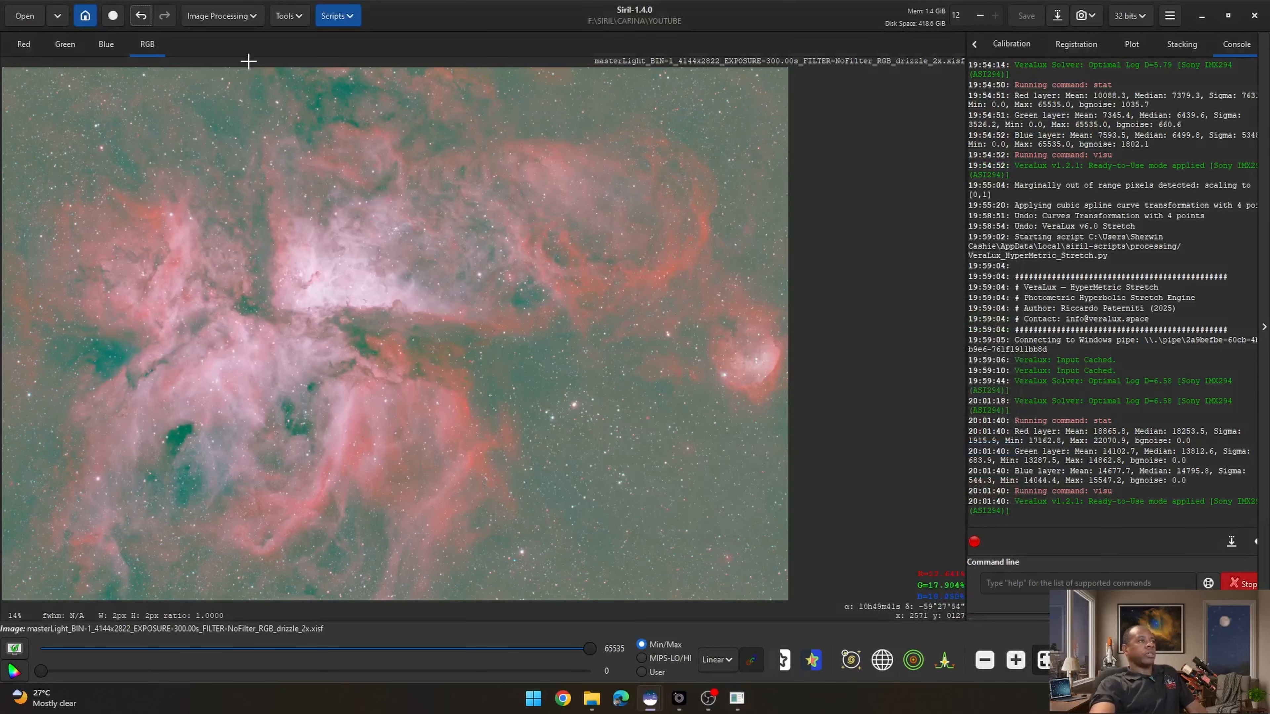
Step: Start a fresh Curves Transformation on the stretched image and pull a shadow point down to about X 0.10, Y 0.02
left_click(214, 16)
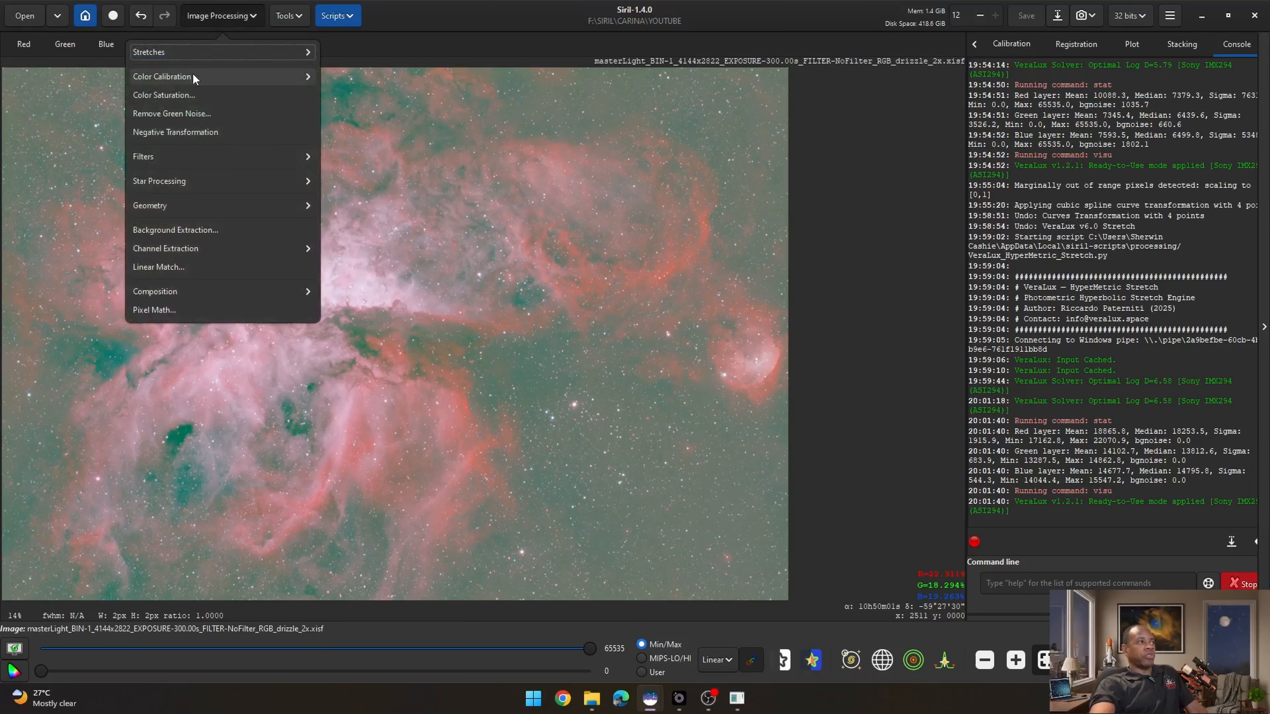
left_click(185, 59)
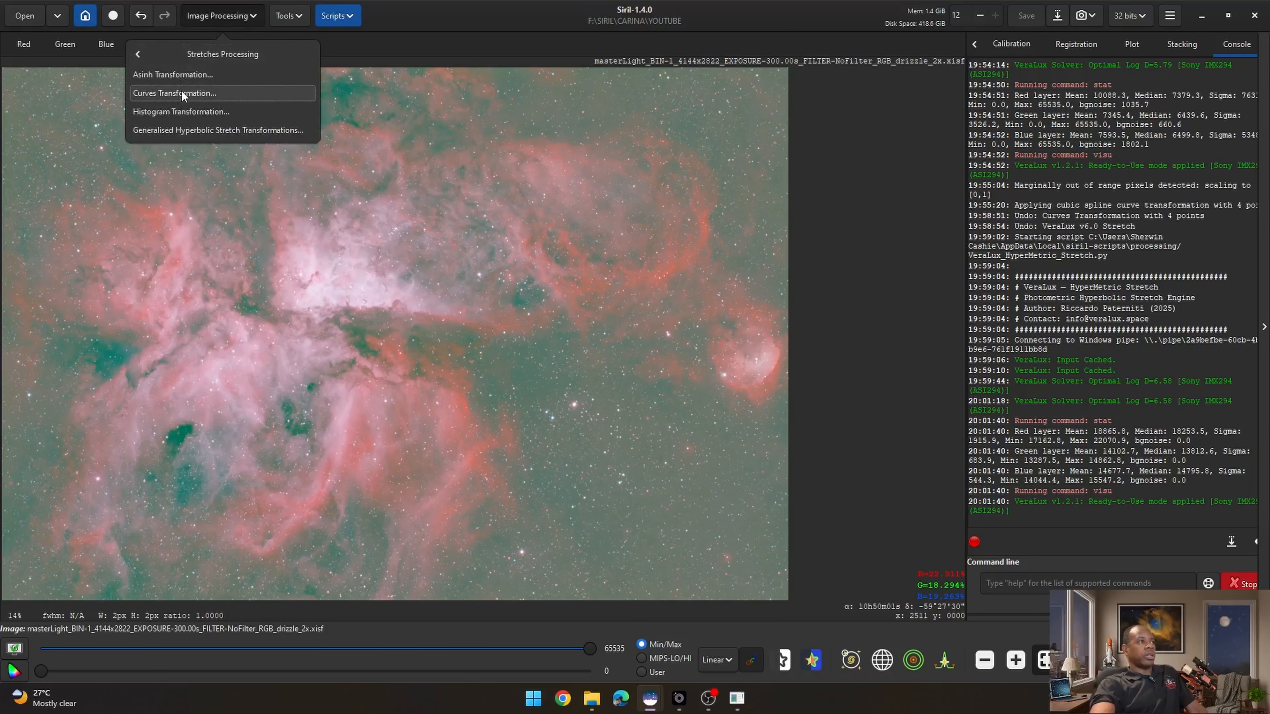
left_click(180, 91)
left_click(632, 584)
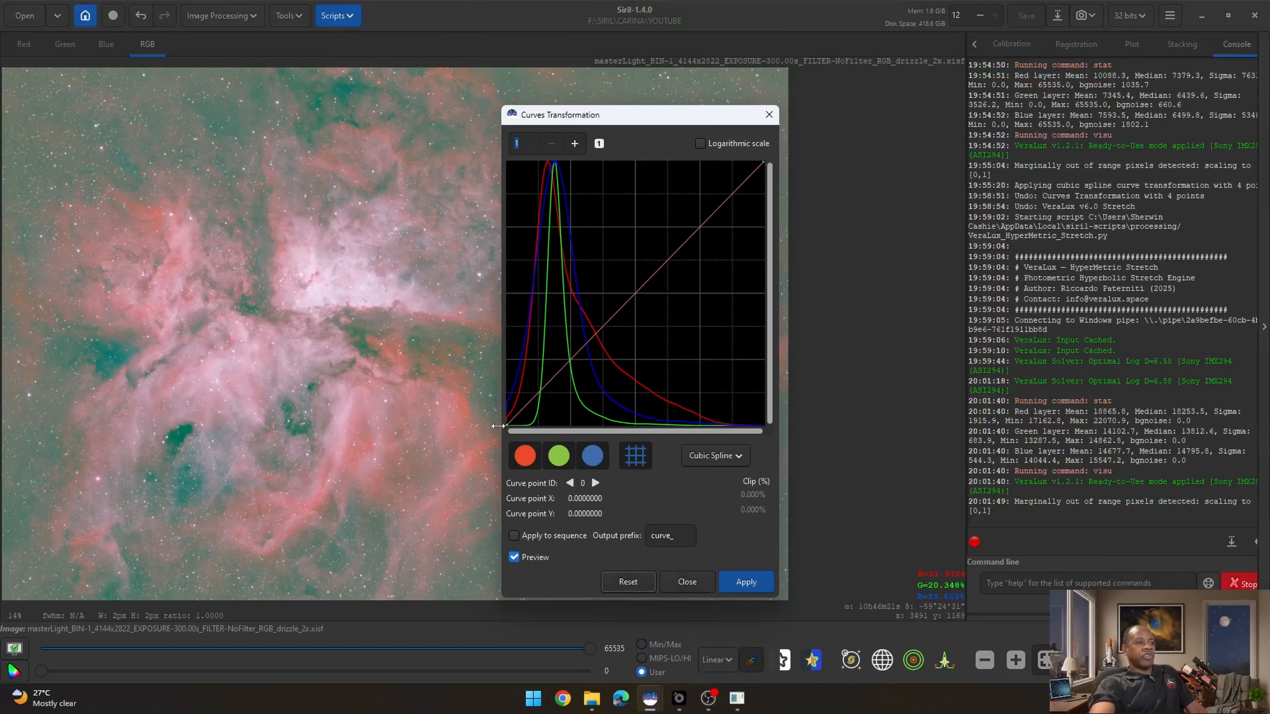
left_click(524, 407)
left_click_drag(523, 407, 531, 422)
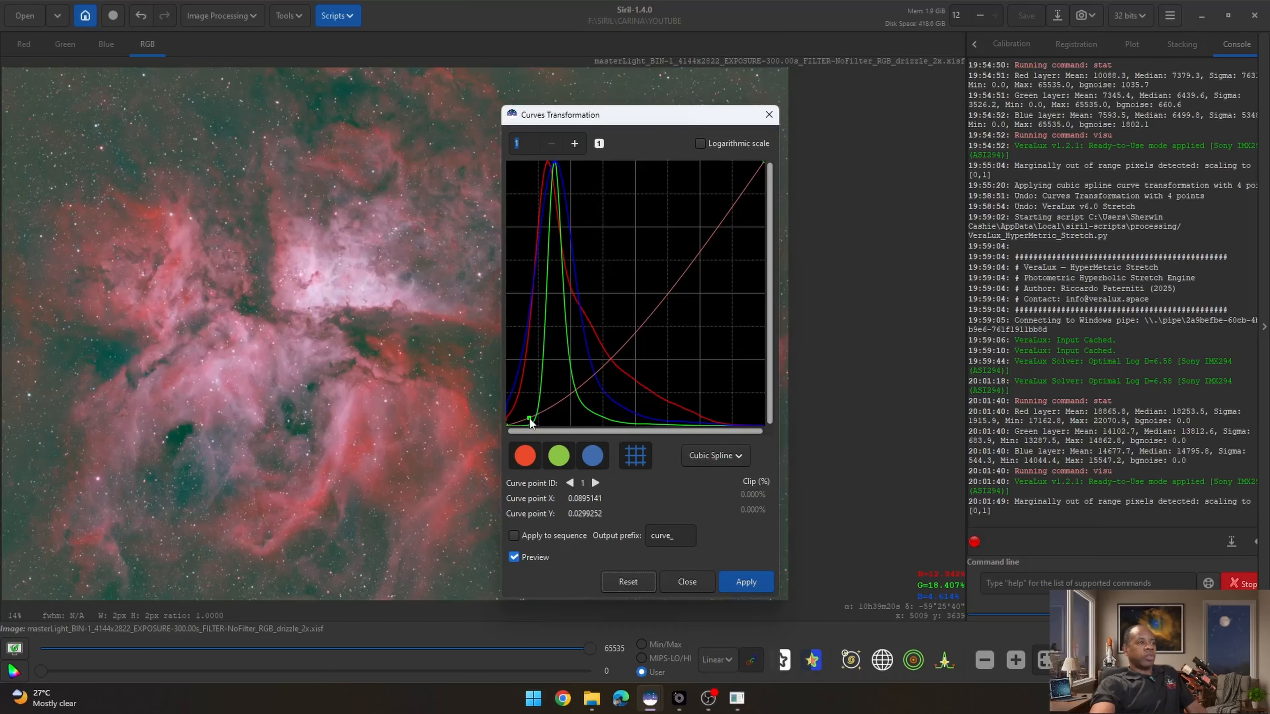
left_click_drag(530, 422, 533, 424)
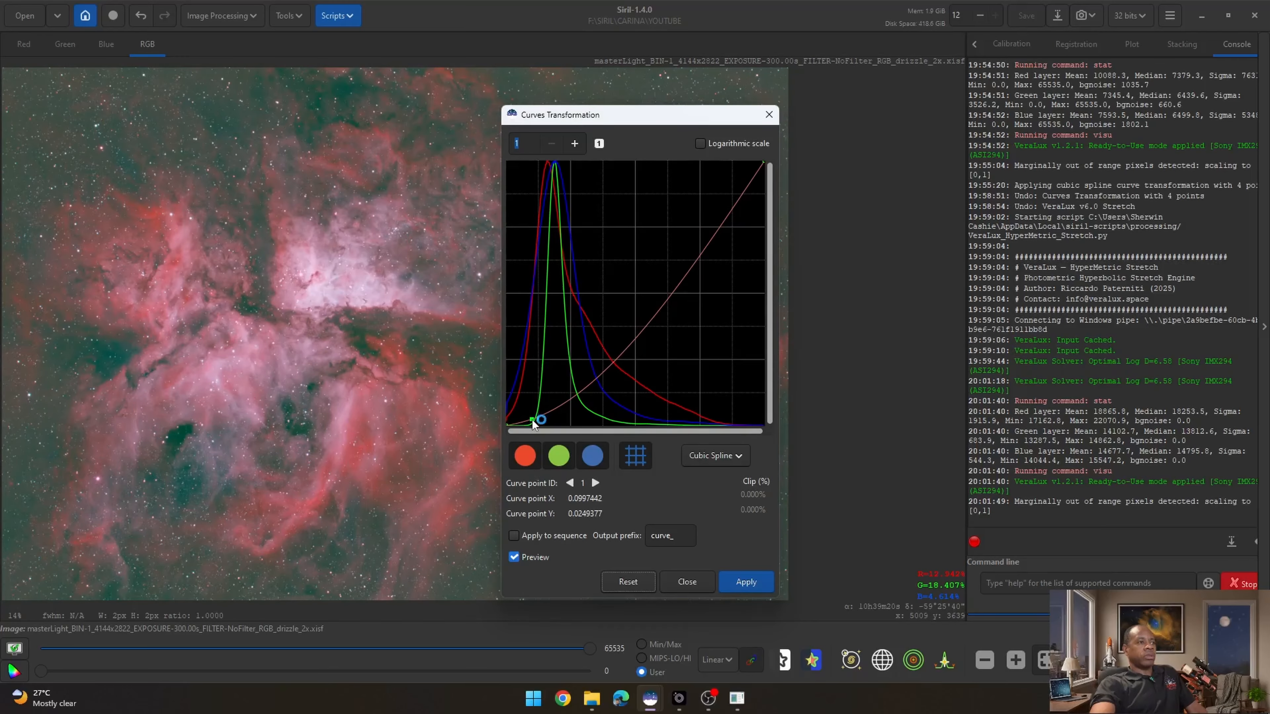
left_click_drag(533, 420, 532, 421)
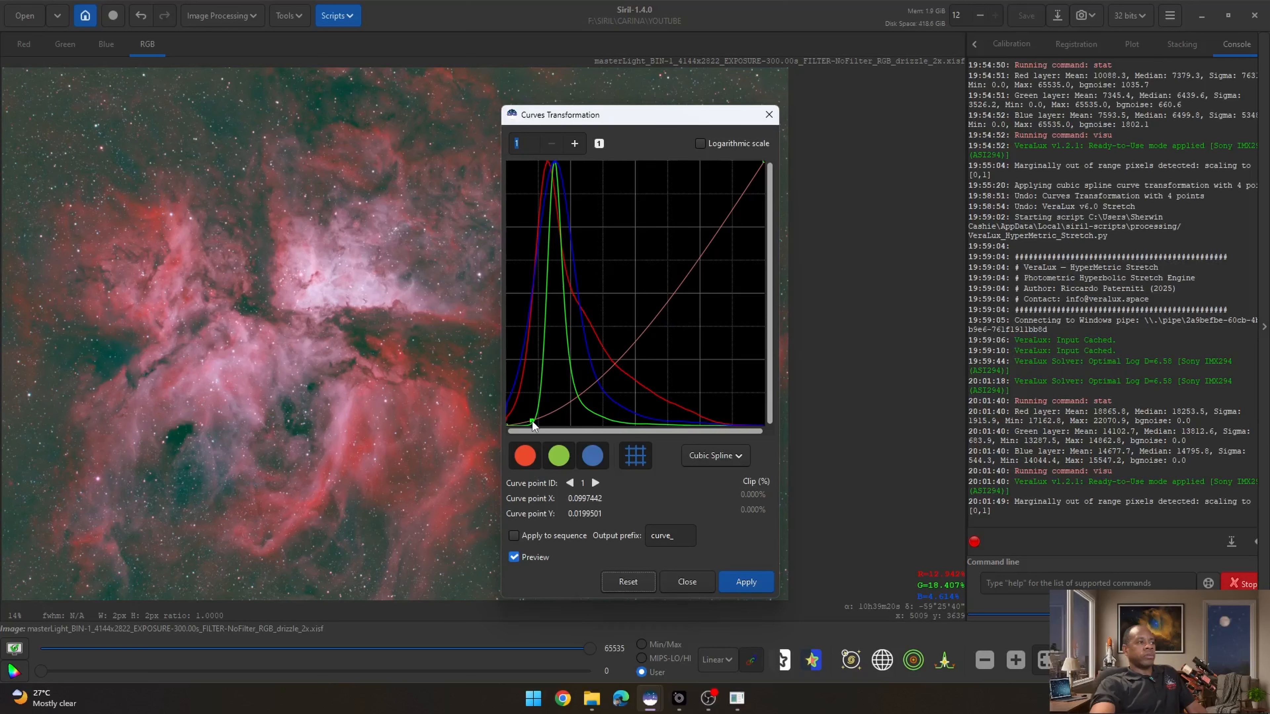
Step: Add a midtone curve point at about X 0.48, Y 0.36, apply the curves transformation and close its dialog
left_click_drag(636, 333, 629, 326)
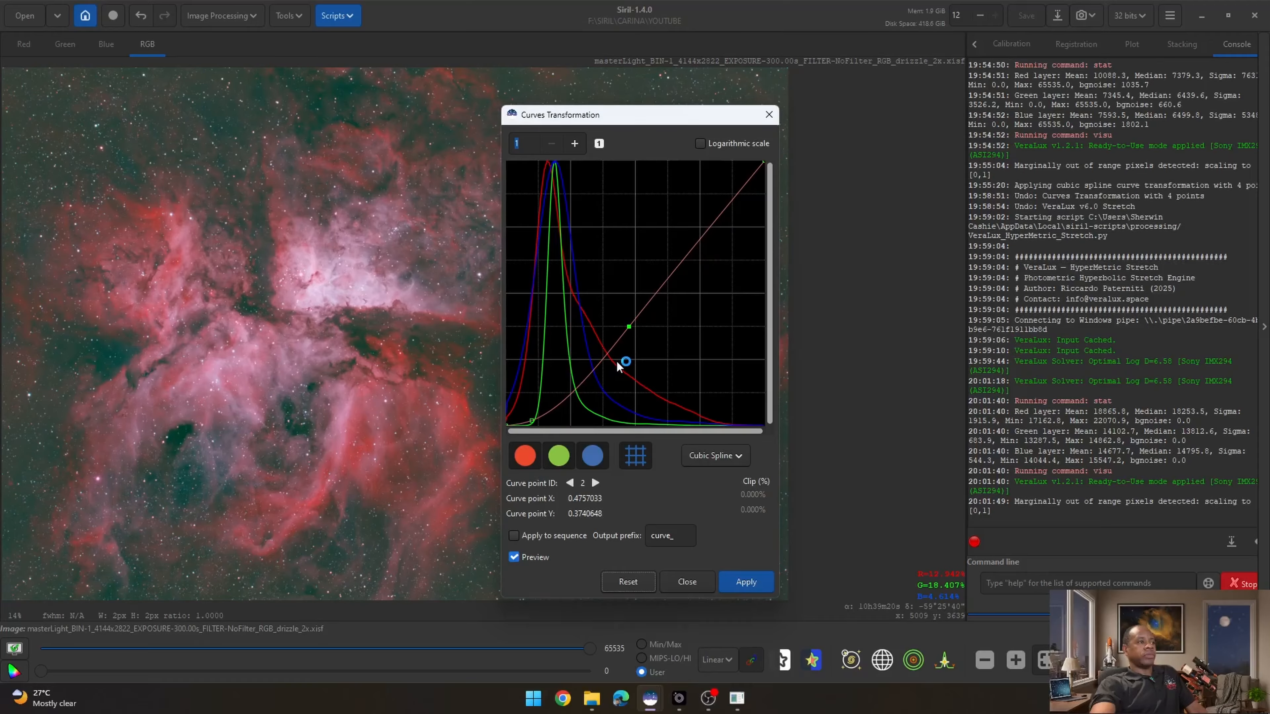
left_click_drag(634, 332, 631, 332)
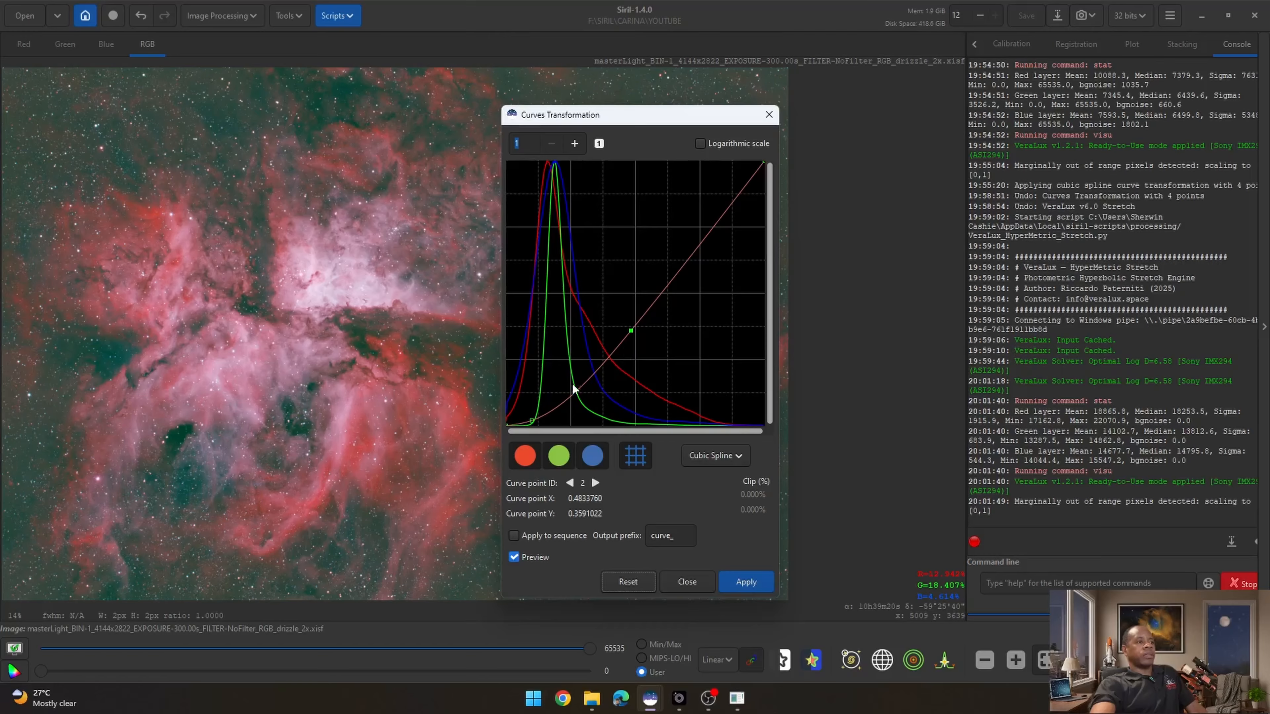
left_click(687, 581)
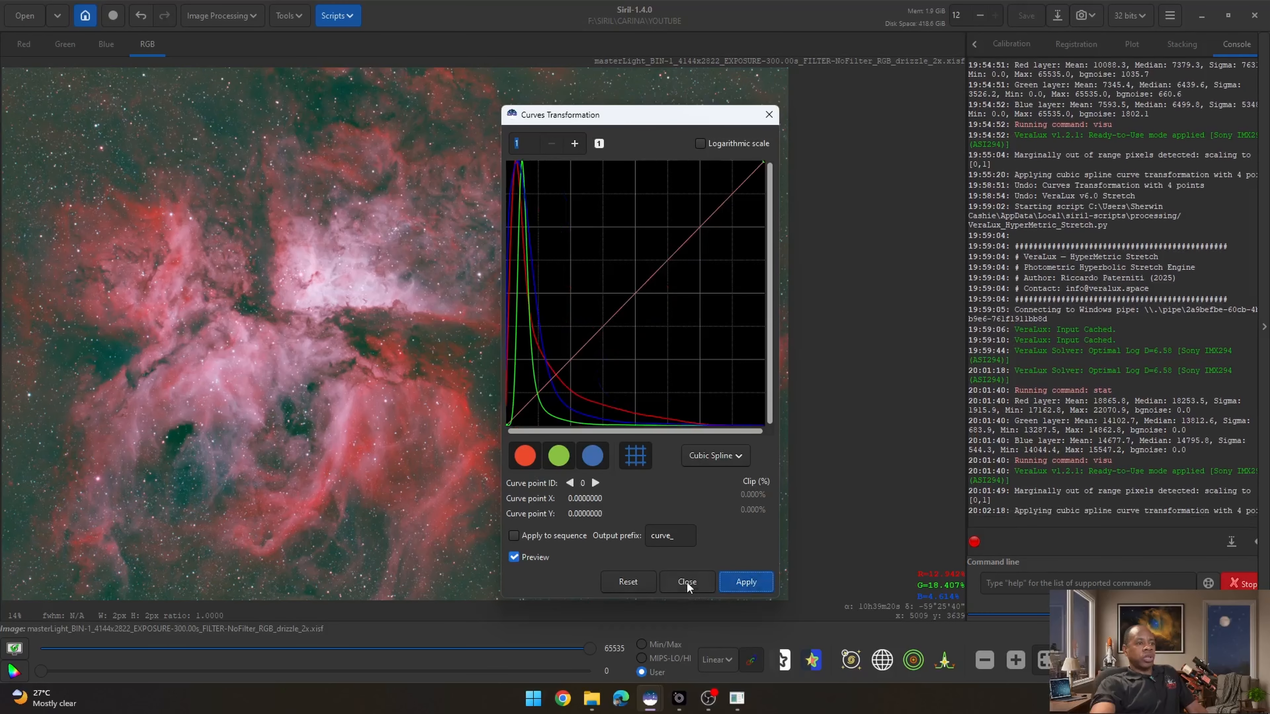